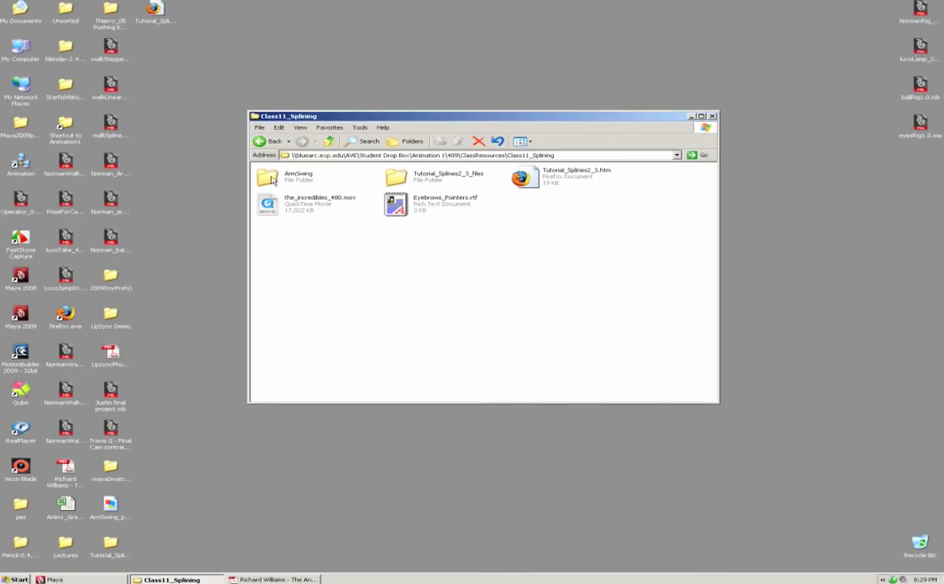
Locate Norman_armswing.mb inside the ArmSwing folder and switch to the arm scene in Maya.
double_click(268, 179)
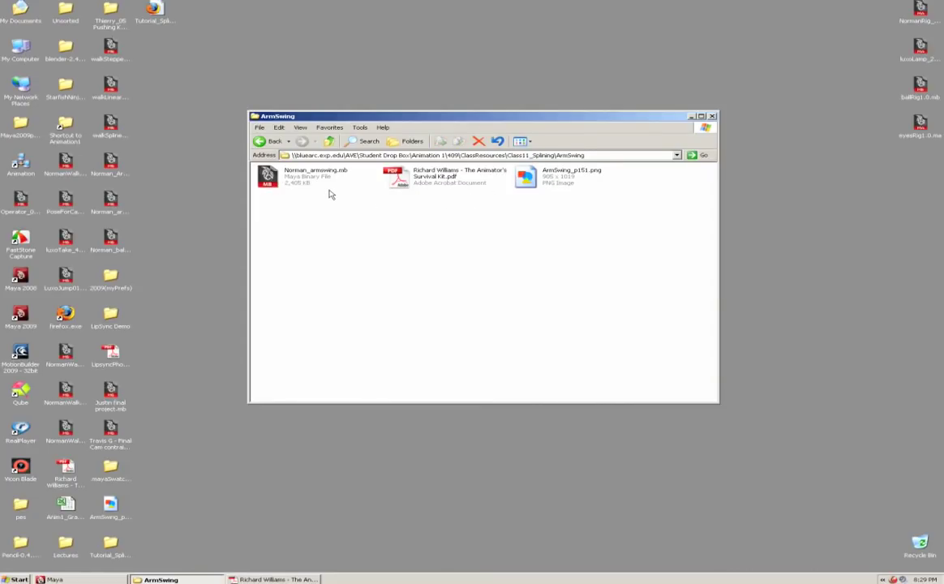
click(267, 175)
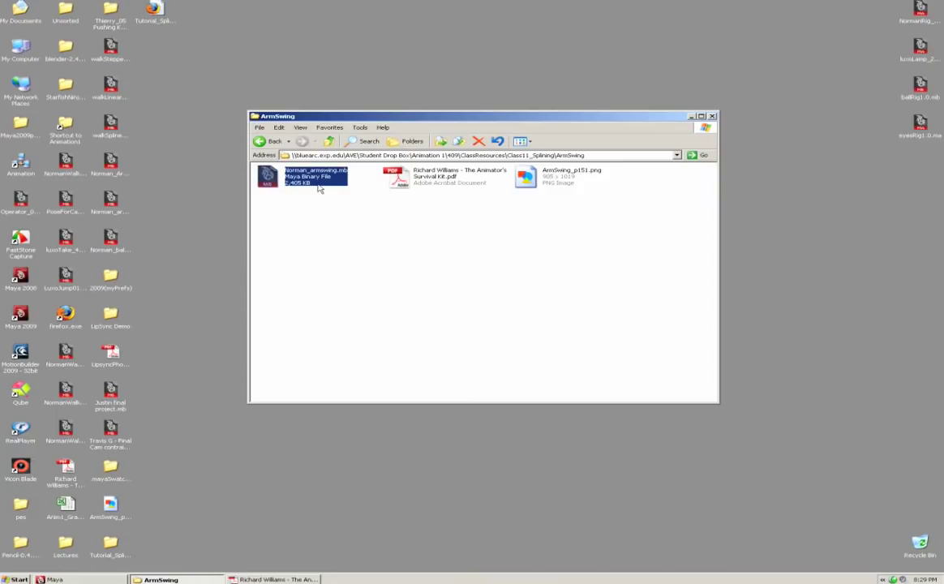
click(89, 579)
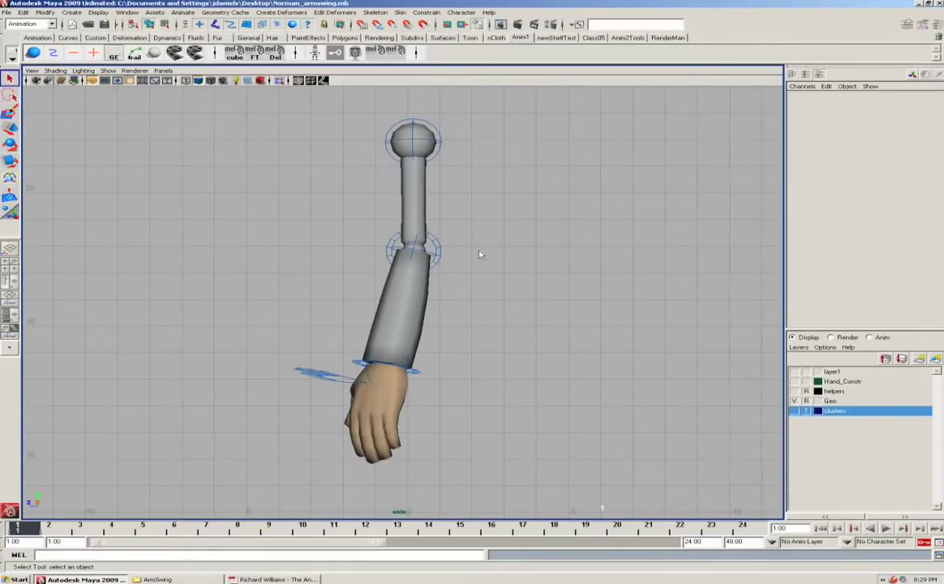
Switch back to the ArmSwing folder, point out the Animator's Survival Kit PDF and open the ArmSwing_p151.png reference image.
key(alt+Tab)
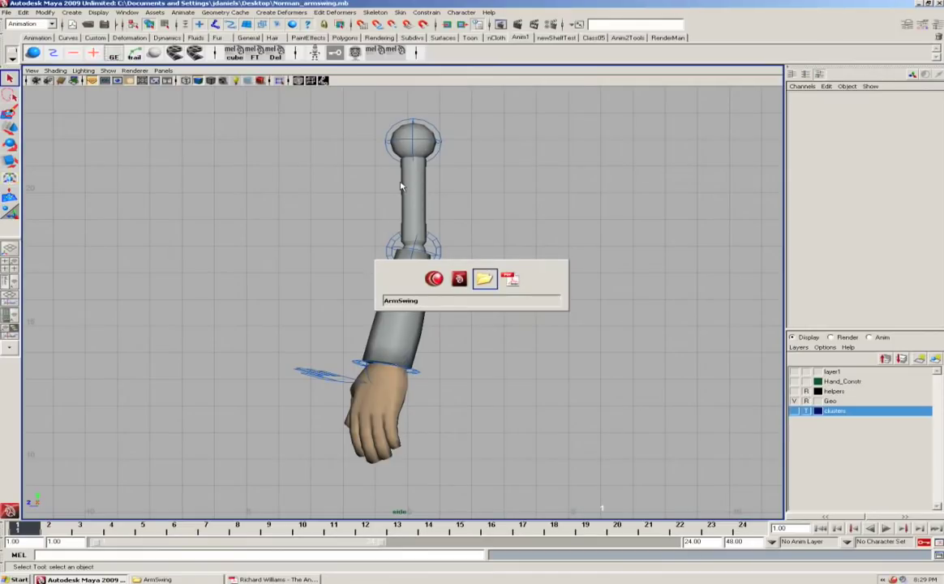
click(430, 212)
click(398, 180)
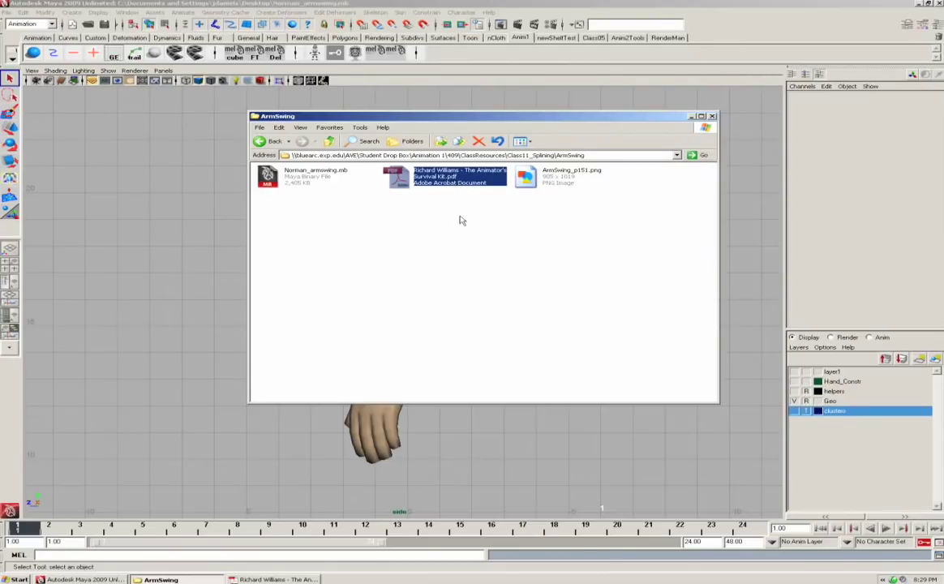
click(529, 180)
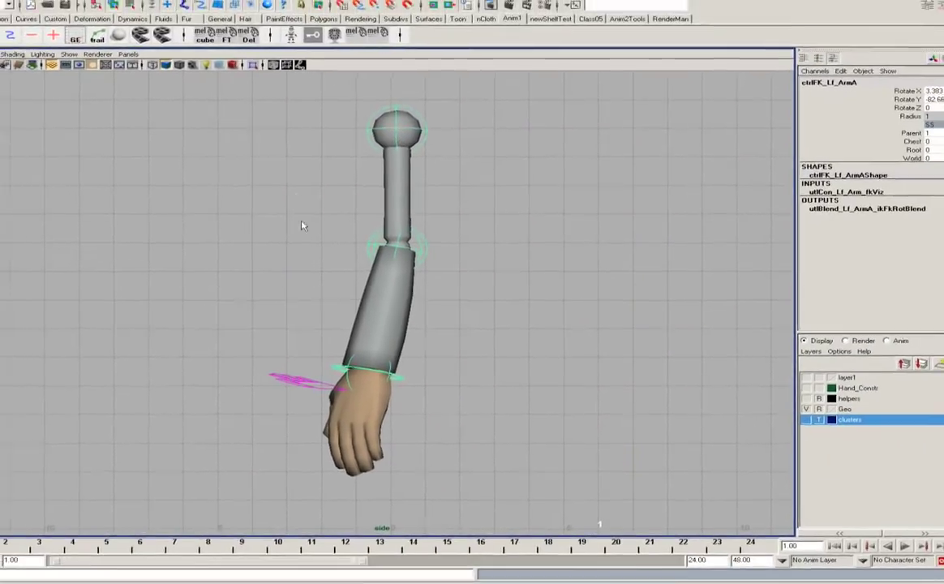
Try rotating the shoulder control ctrlFK_Lf_ArmA in the side view, and undo the rotation.
click(419, 177)
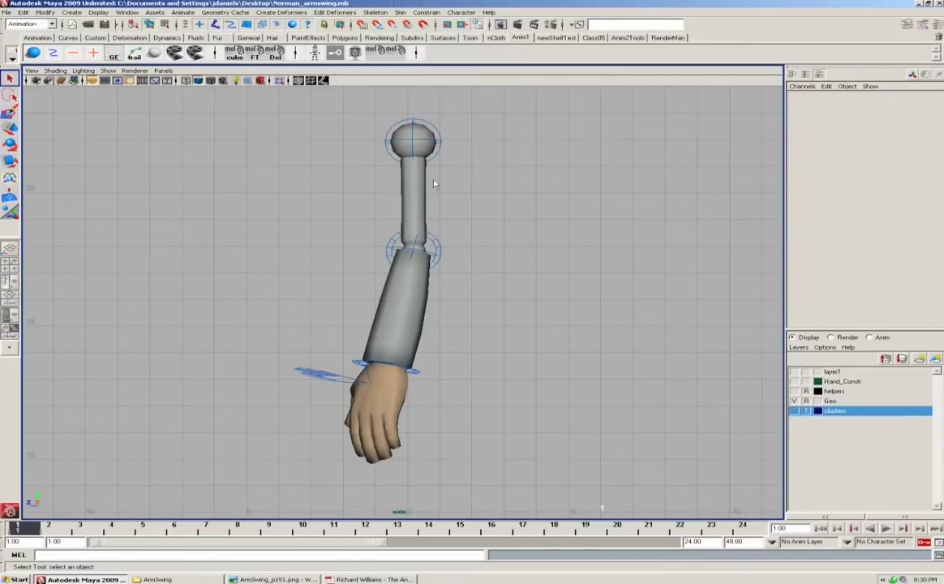
click(397, 131)
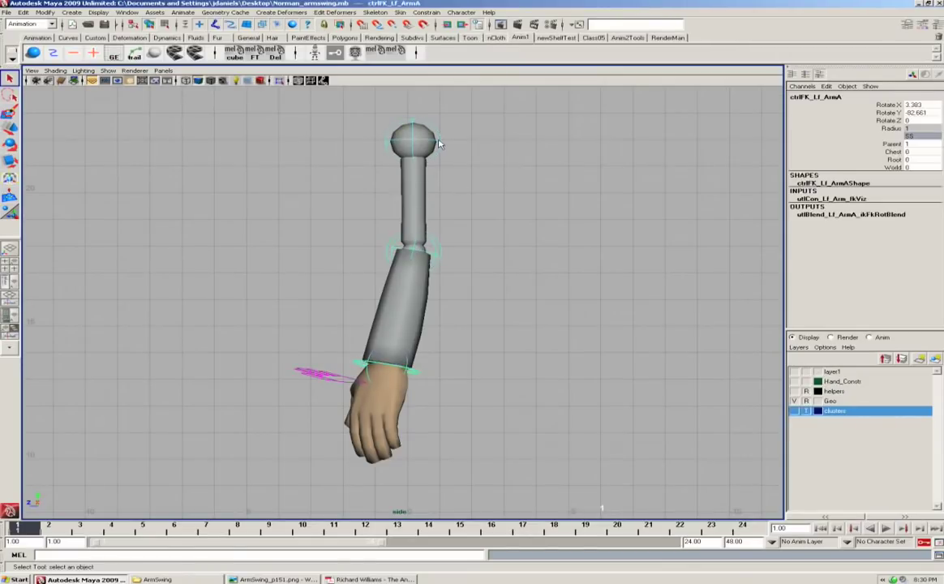
key(e)
drag(467, 150, 434, 187)
key(ctrl+z)
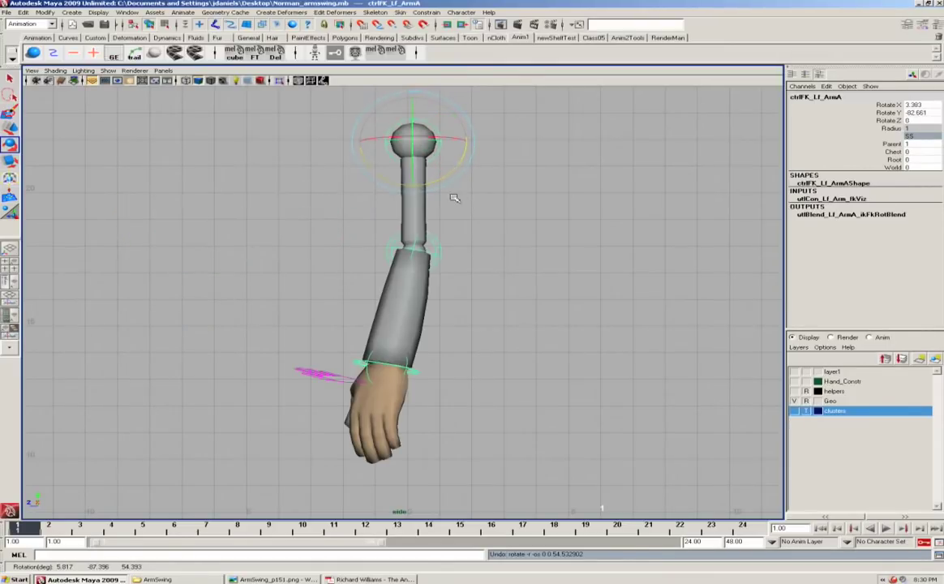
key(q)
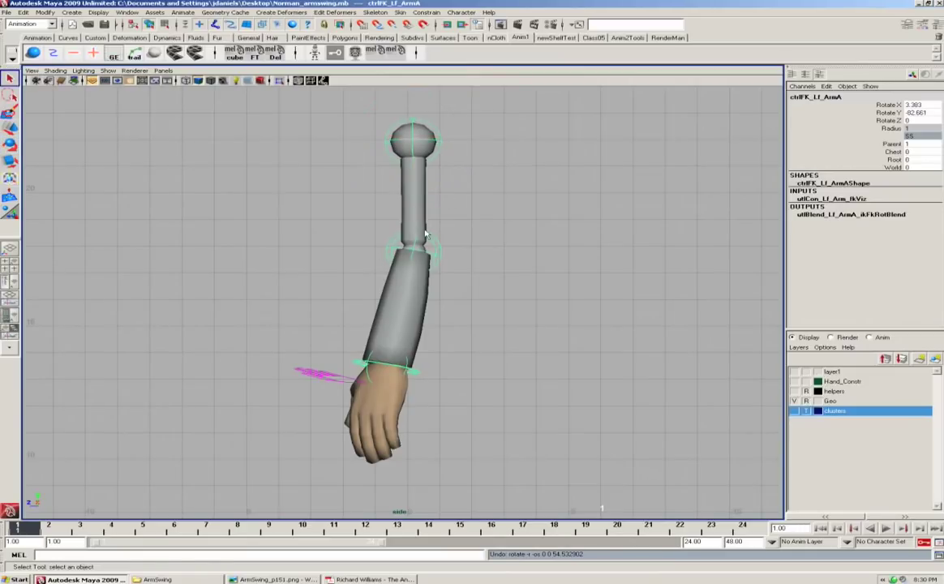
In the perspective view, set Lf Hand Tweak to 1 on the vizCtrl control to display the left finger controls.
key(space)
key(space)
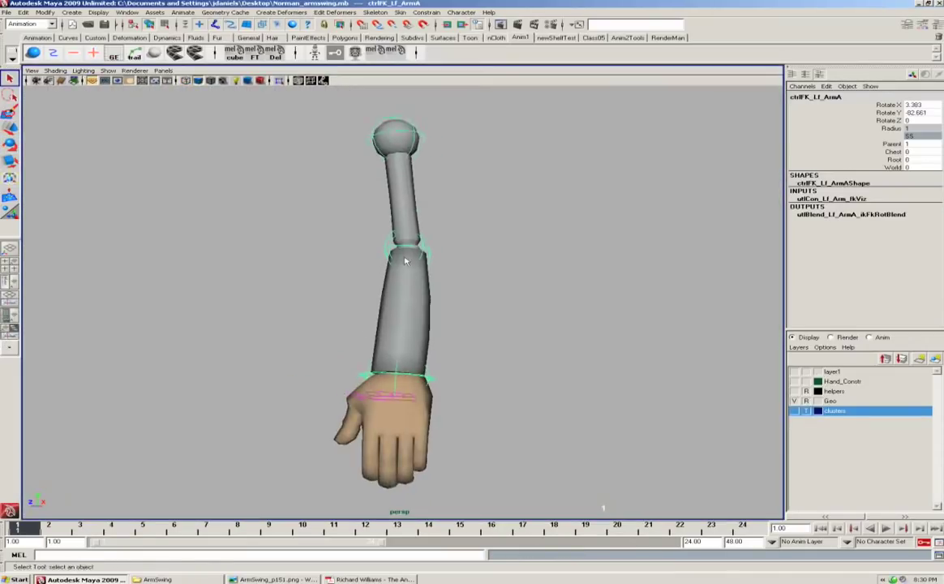
alt+drag(405, 260, 348, 233)
click(231, 265)
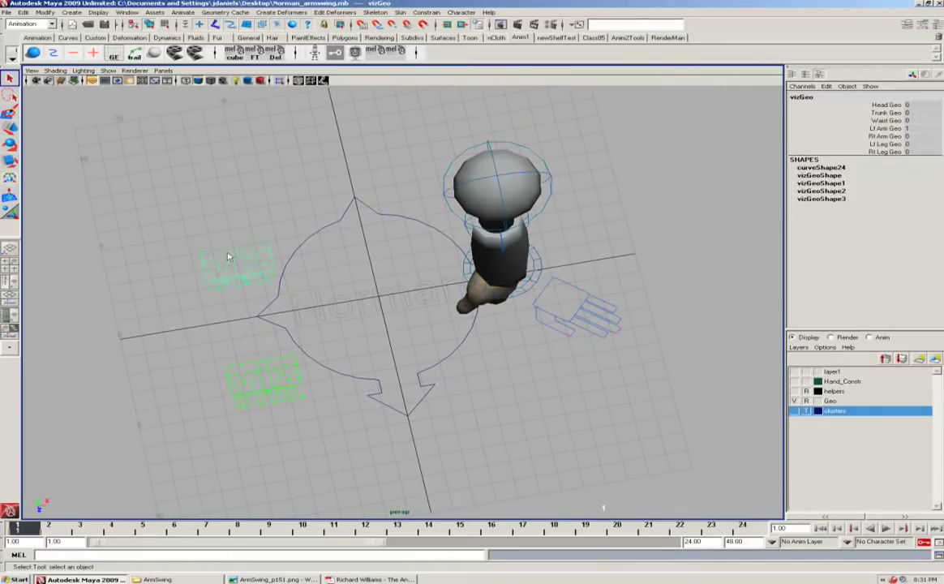
click(221, 389)
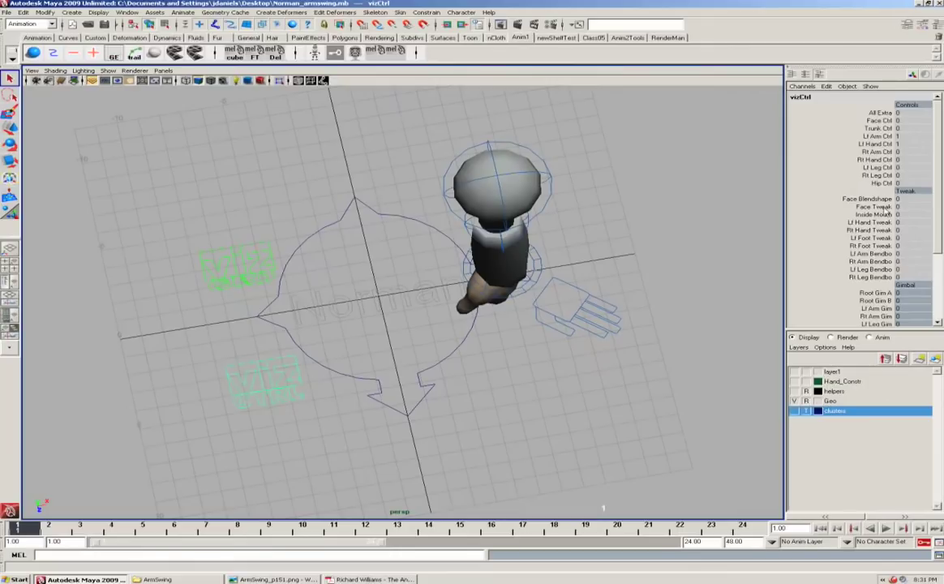
click(878, 223)
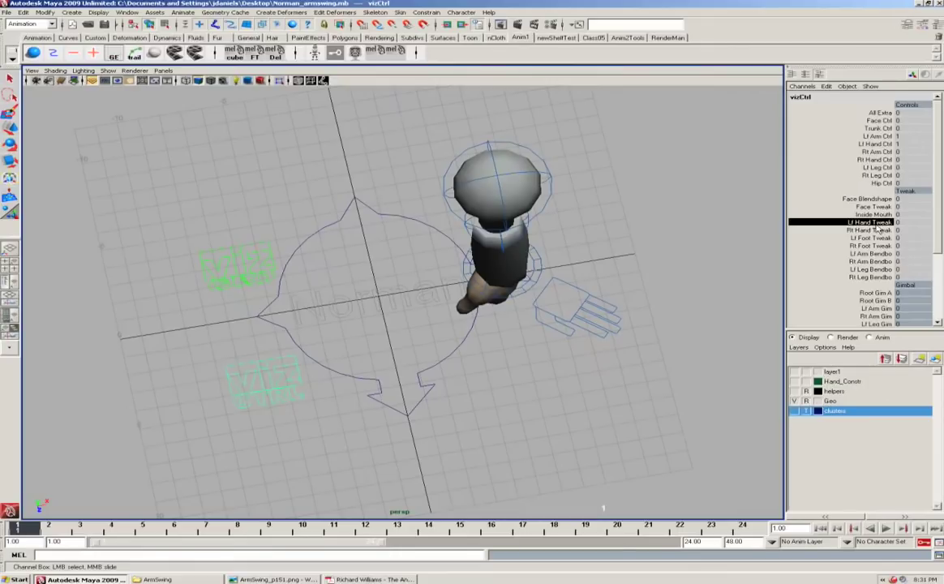
middle_drag(601, 205, 645, 180)
alt+drag(615, 251, 414, 377)
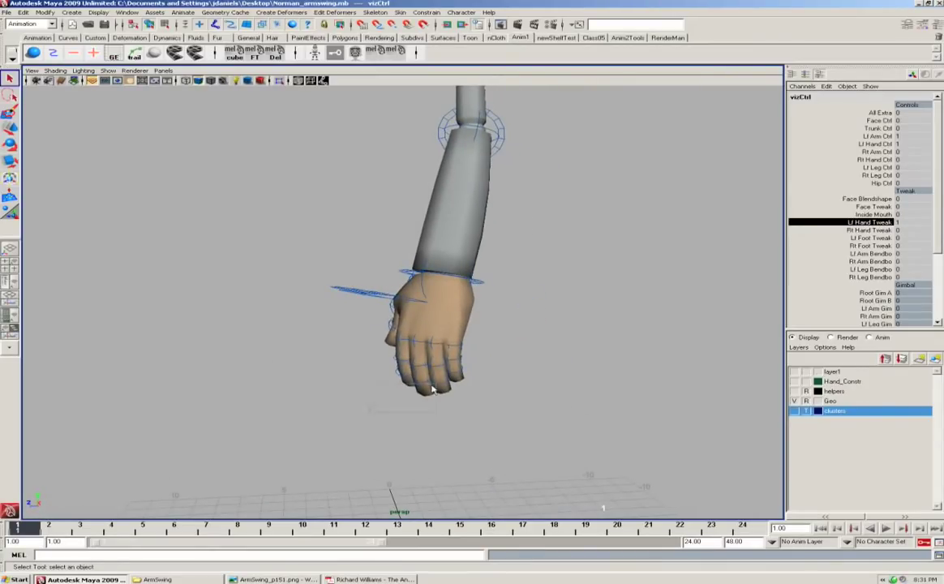
Try out the finger control and the hand control near the wrist with test rotations in the side view, and undo them.
click(403, 347)
key(space)
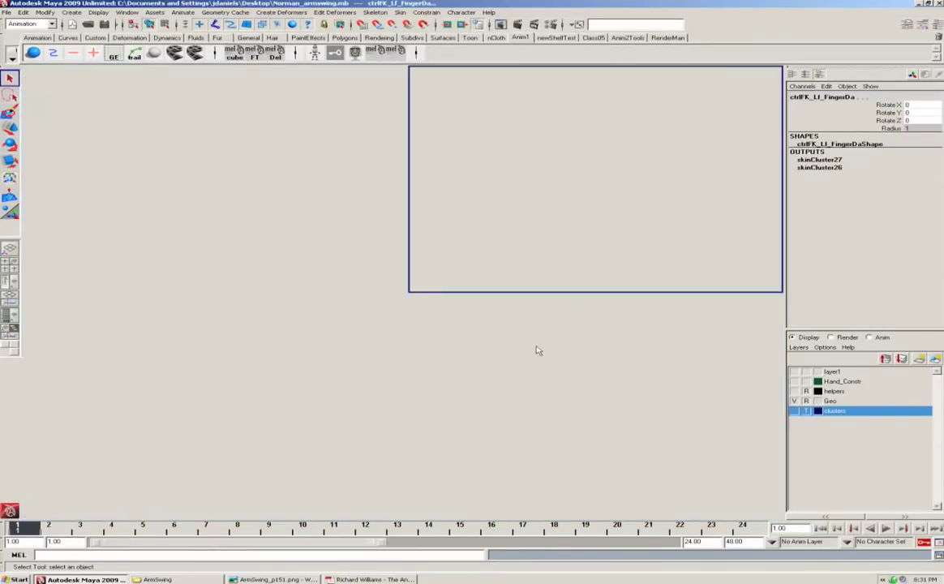
key(space)
key(e)
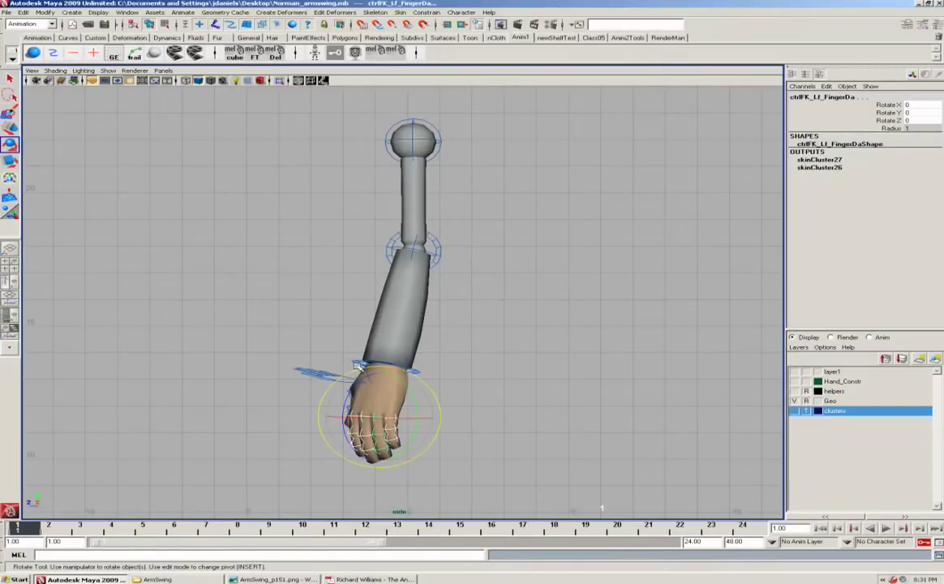
click(360, 366)
drag(337, 363, 344, 381)
key(ctrl+z)
key(ctrl+z)
drag(329, 339, 337, 390)
key(ctrl+z)
key(q)
Frame the whole arm in the side view, select all arm and hand controls, and key them at frame 1.
click(477, 256)
alt+middle_drag(430, 289, 462, 201)
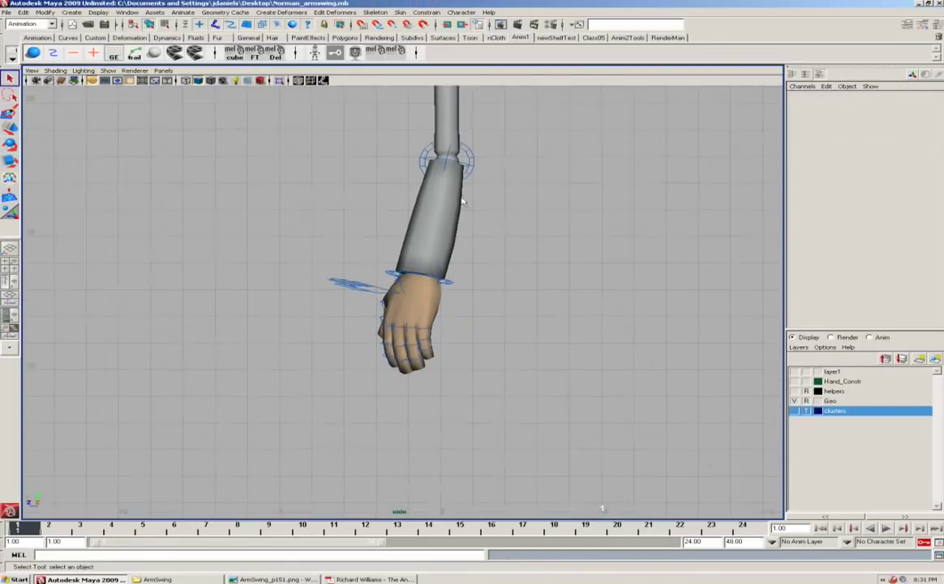
alt+right_drag(461, 200, 529, 219)
alt+middle_drag(529, 219, 498, 328)
alt+right_drag(475, 261, 431, 244)
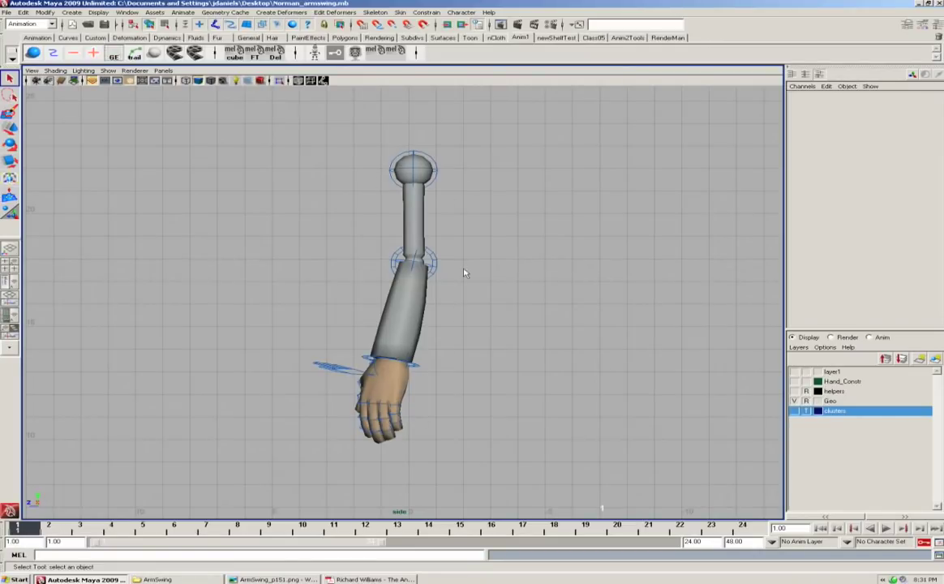
click(418, 176)
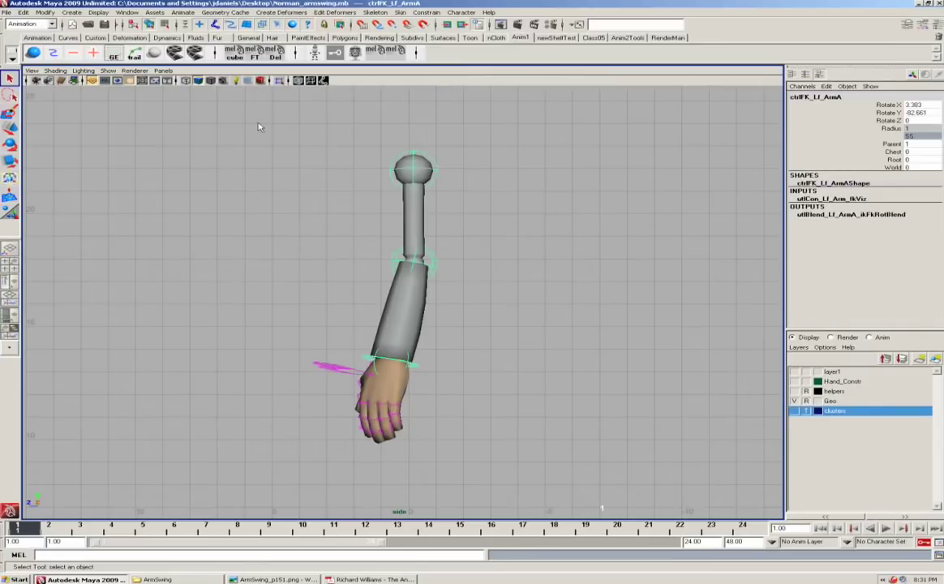
drag(558, 418, 517, 449)
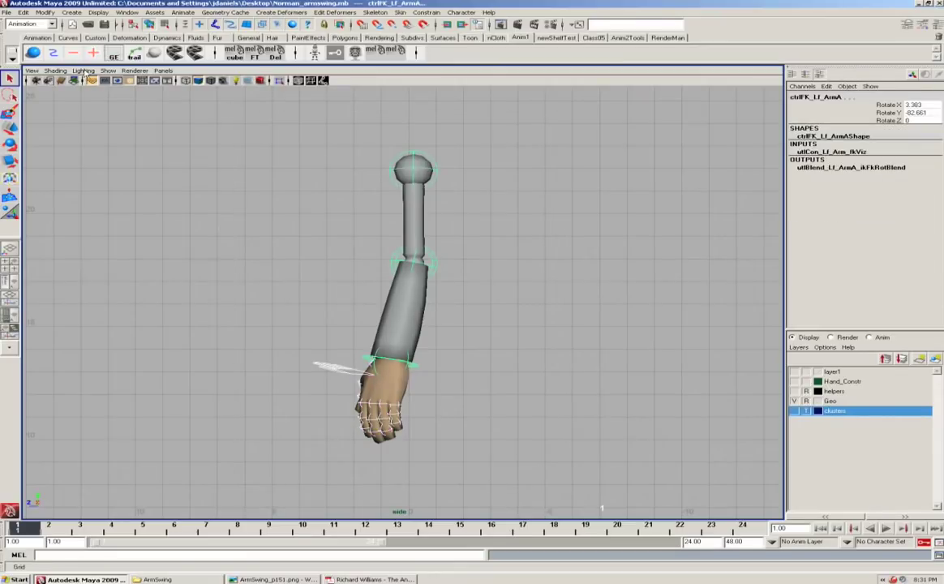
click(108, 71)
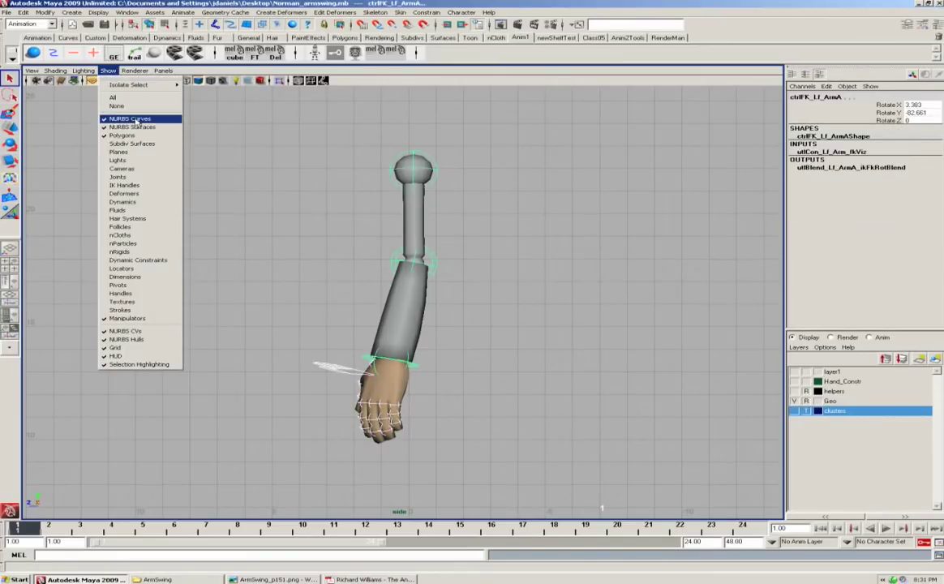
click(104, 71)
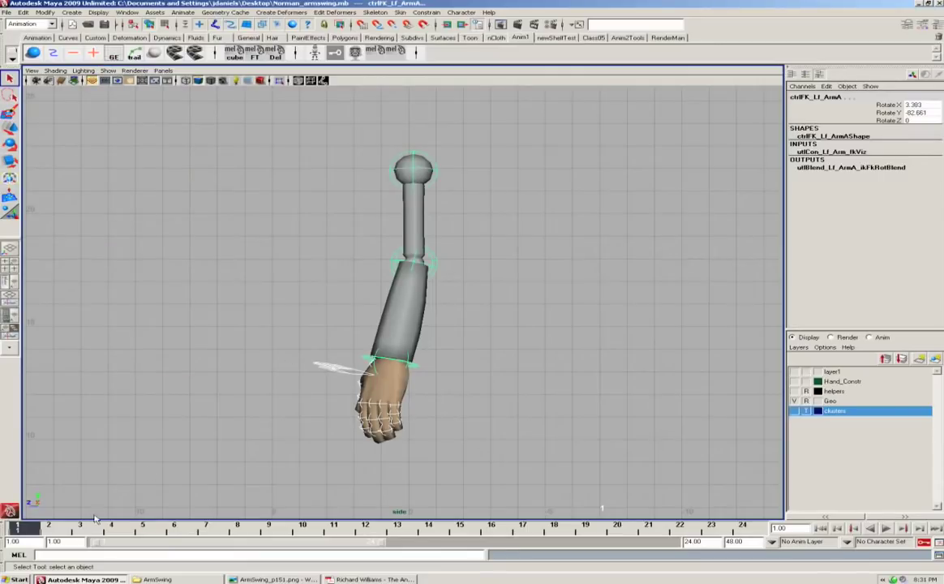
key(s)
Rotate the shoulder control at frame 1 so the whole arm swings forward and up.
click(392, 165)
key(e)
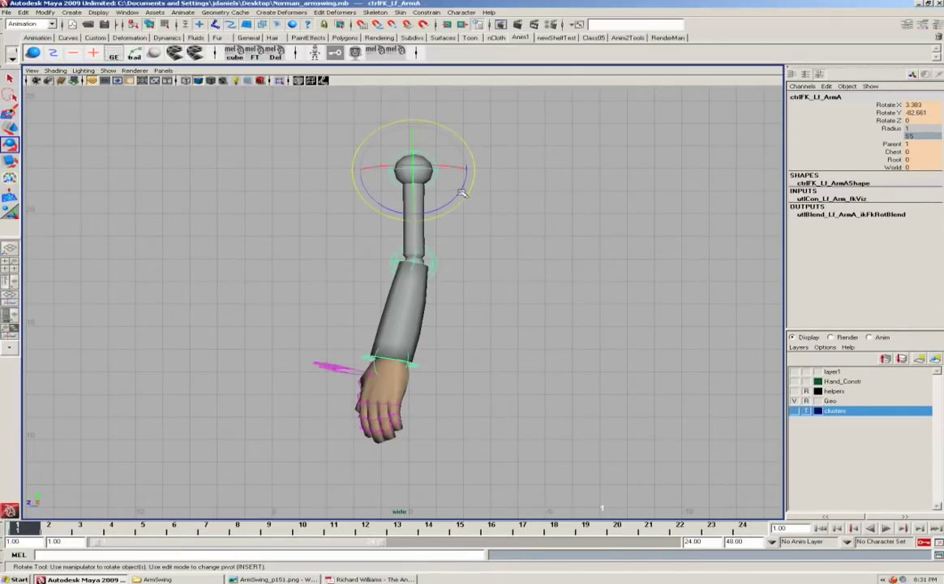
drag(455, 181, 437, 212)
key(q)
Bend the elbow control ctrlFK_Lf_ArmB to about 32° in Z at frame 1 to raise the forearm, and reselect the shoulder control.
click(365, 253)
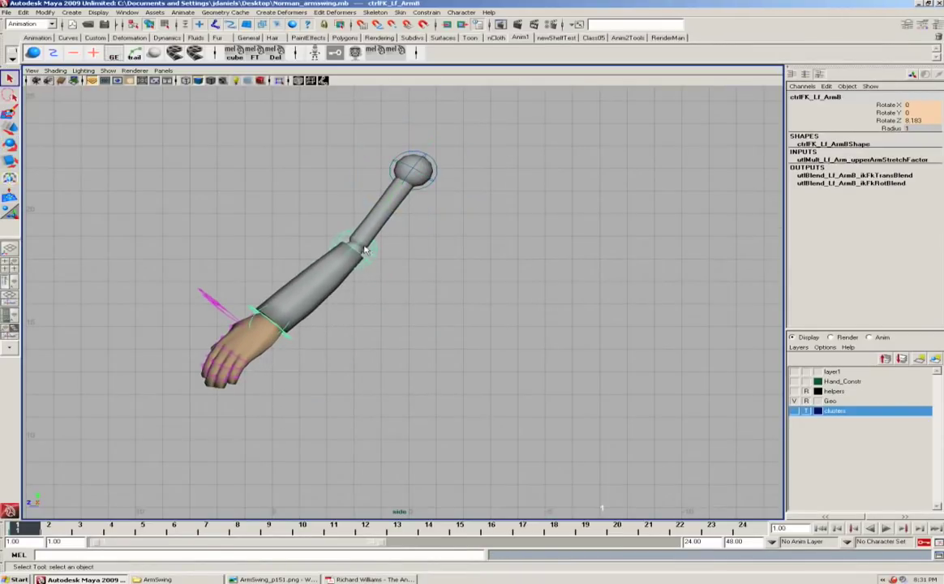
key(e)
drag(390, 272, 445, 206)
key(q)
click(431, 167)
key(e)
key(q)
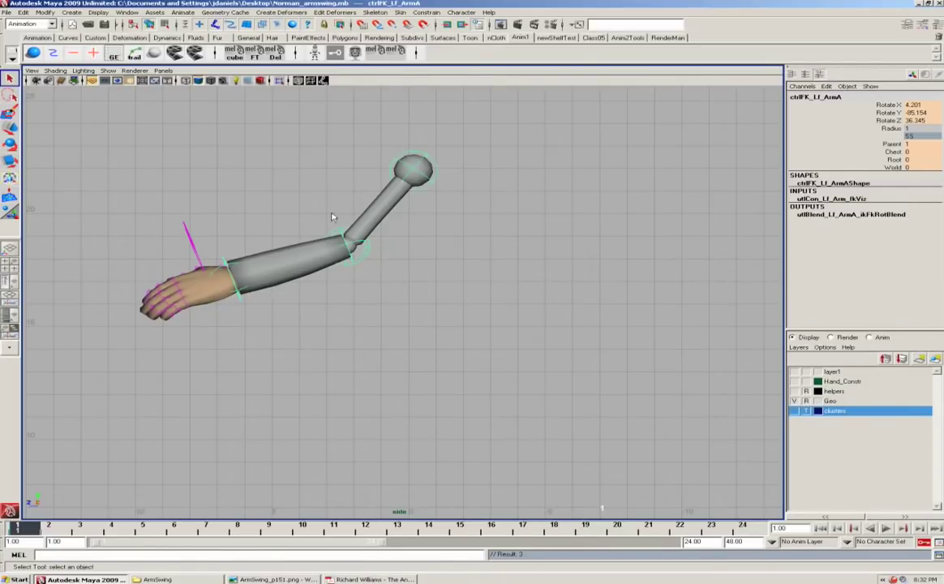
Rotate the wrist control ctrlFK_Lf_ArmC to about 52° in X and -8° in Y for the forward pose.
click(229, 267)
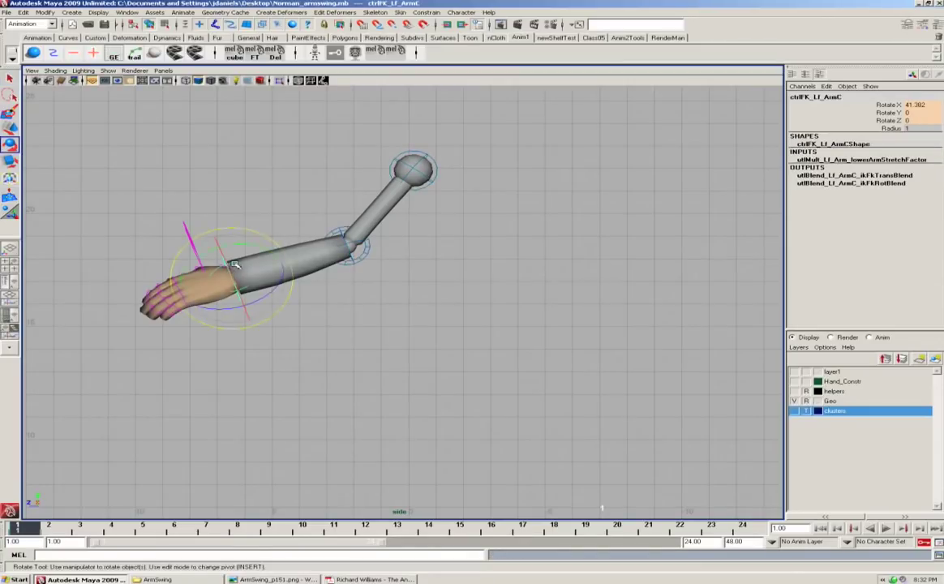
click(395, 178)
click(388, 203)
click(230, 272)
key(e)
drag(243, 288, 245, 281)
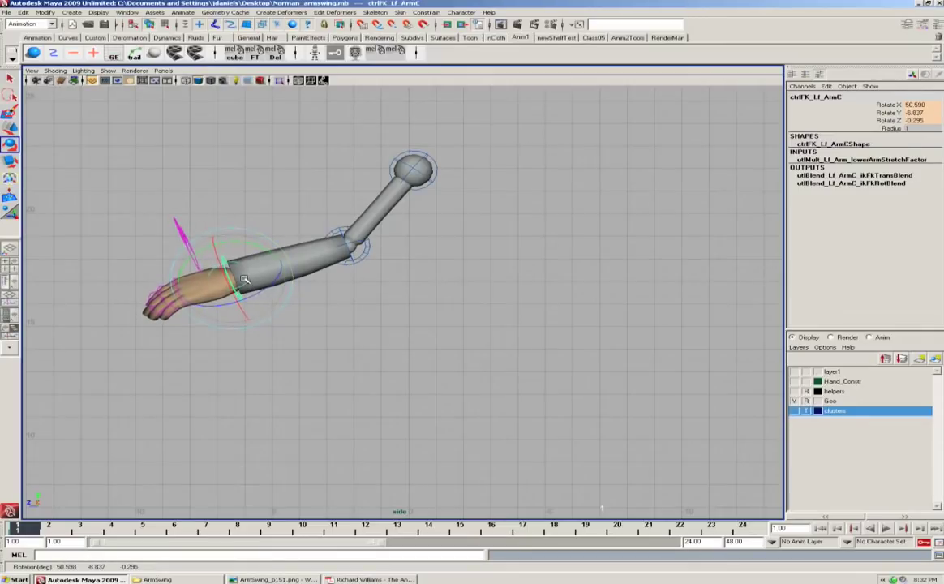
Raise the upper arm slightly by rotating the shoulder control to about 39° in Z.
click(413, 166)
drag(473, 178, 459, 188)
key(q)
Key all arm and hand controls at frame 1 and go to frame 12.
drag(130, 136, 496, 364)
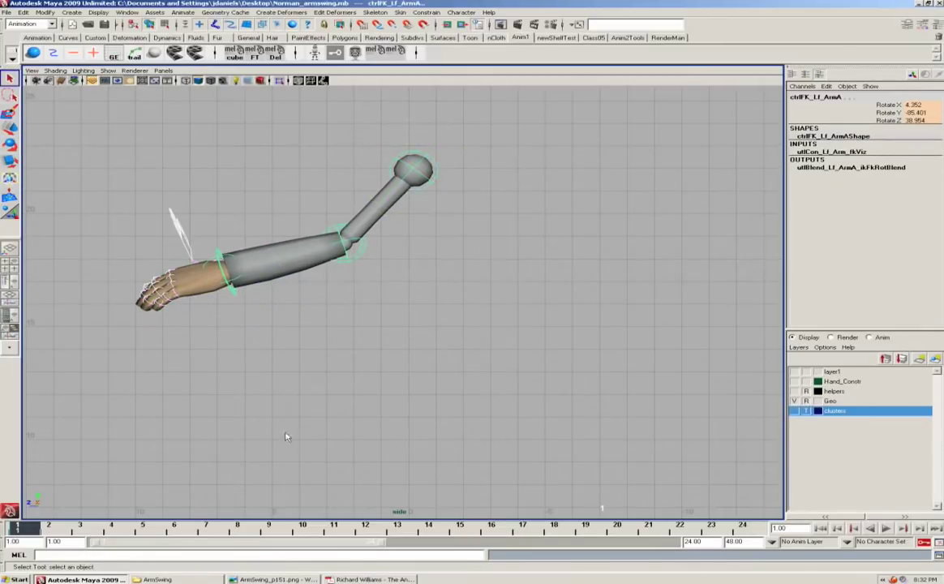
key(alt+v)
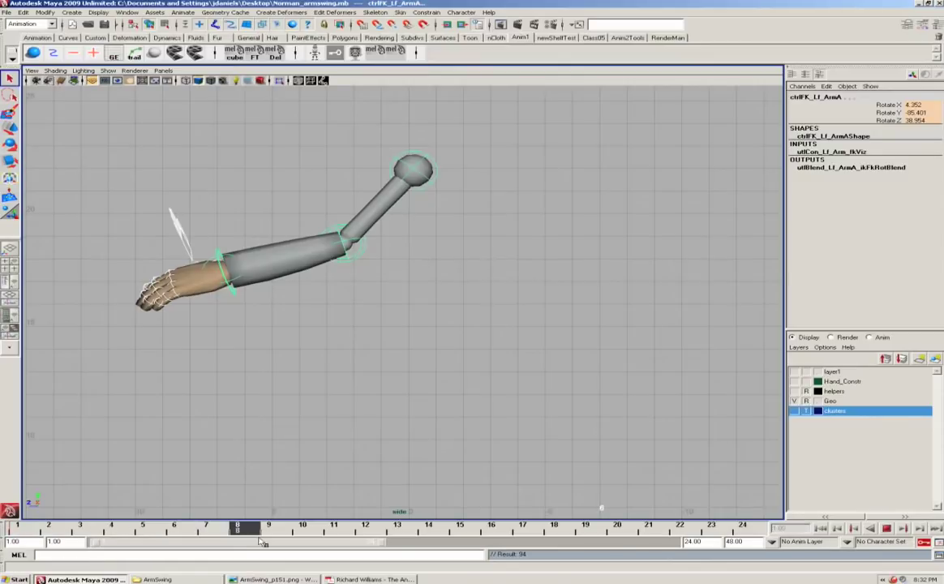
key(alt+v)
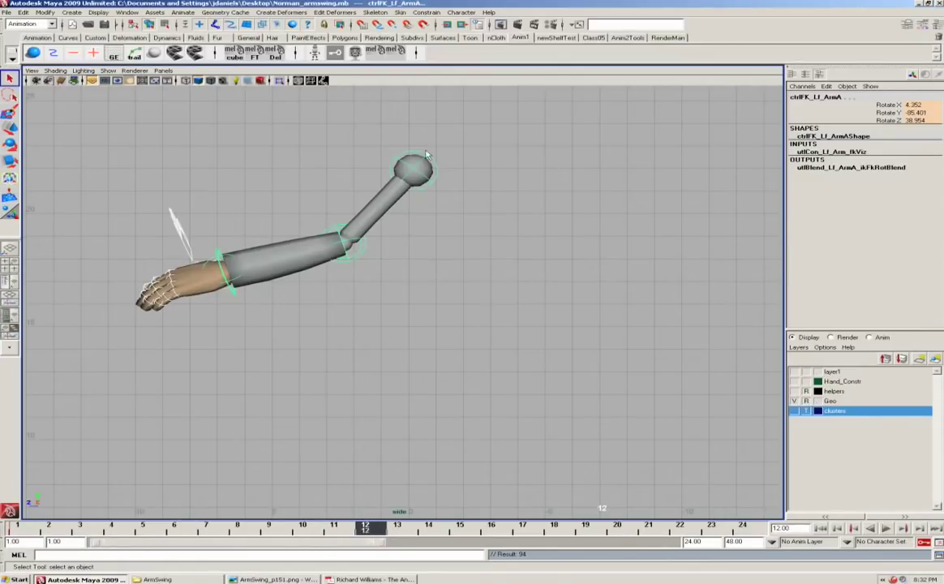
Rotate the shoulder control backward to about -36° in Z at frame 12.
click(428, 155)
key(e)
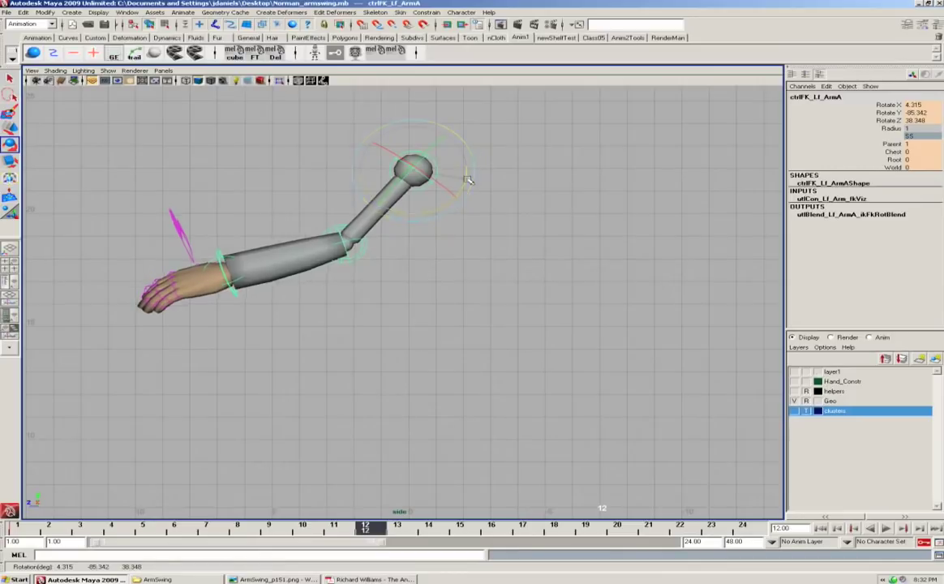
drag(468, 179, 452, 110)
Straighten the elbow control at frame 12 so the forearm trails nearly in line with the upper arm, and select the wrist control.
click(504, 243)
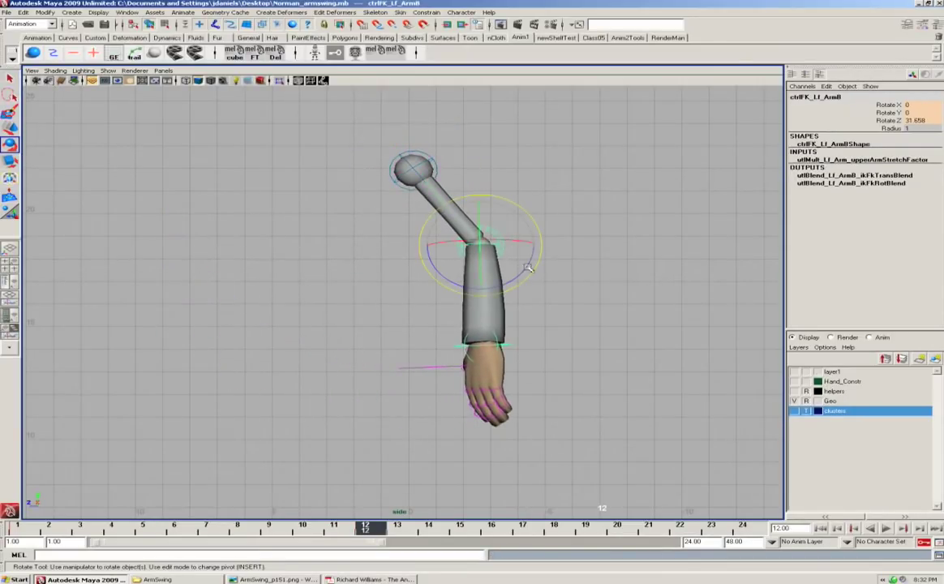
drag(528, 269, 536, 286)
key(q)
click(533, 341)
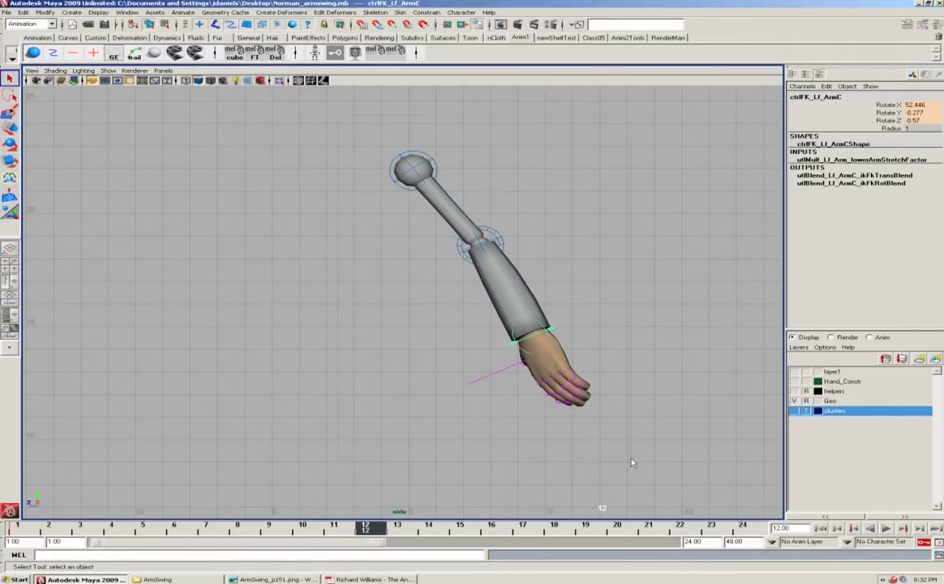
Key all arm and hand controls at frame 12 and check the pose against the one at frame 1.
drag(337, 115, 633, 462)
key(s)
key(comma)
key(period)
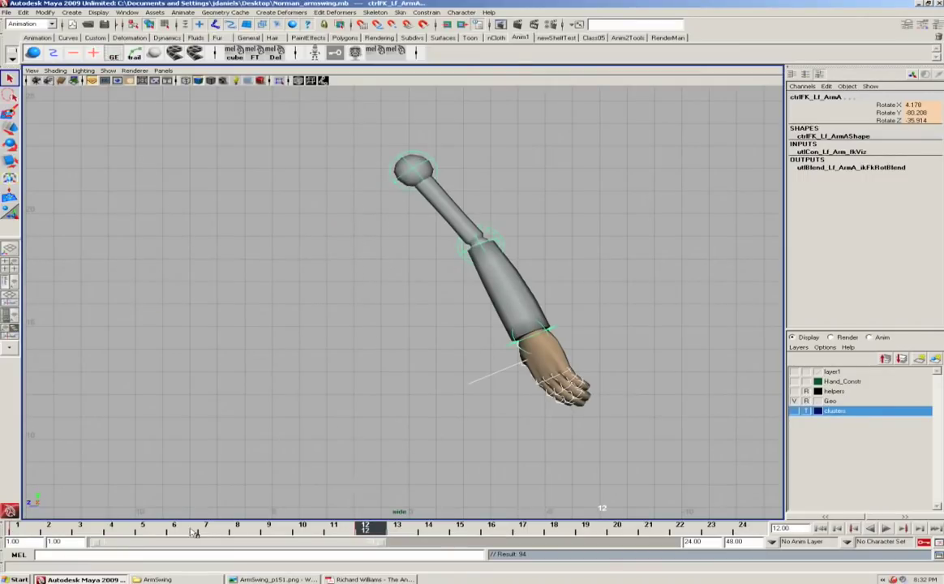
Copy the arm pose from frame 1 to frame 24 as a key and play back the swing.
click(20, 527)
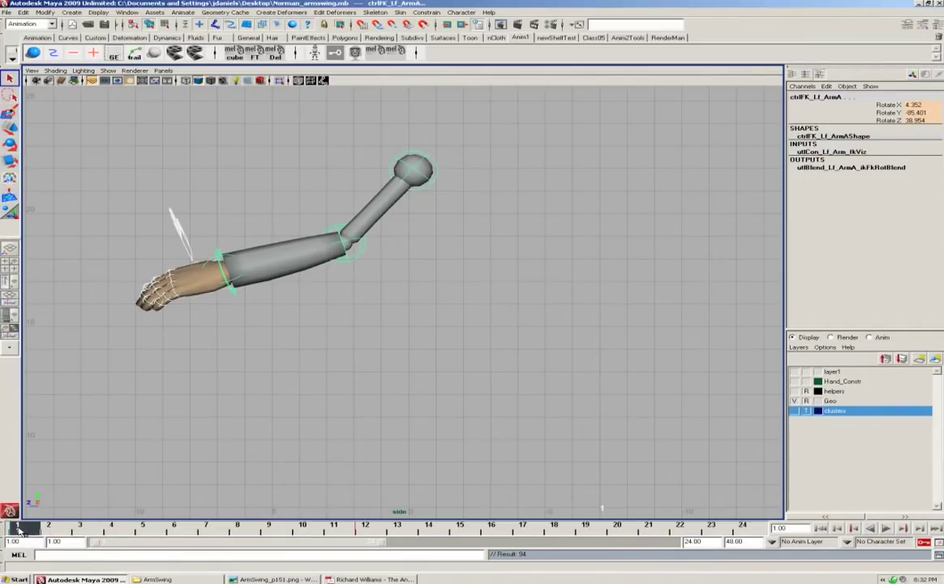
drag(24, 532, 739, 523)
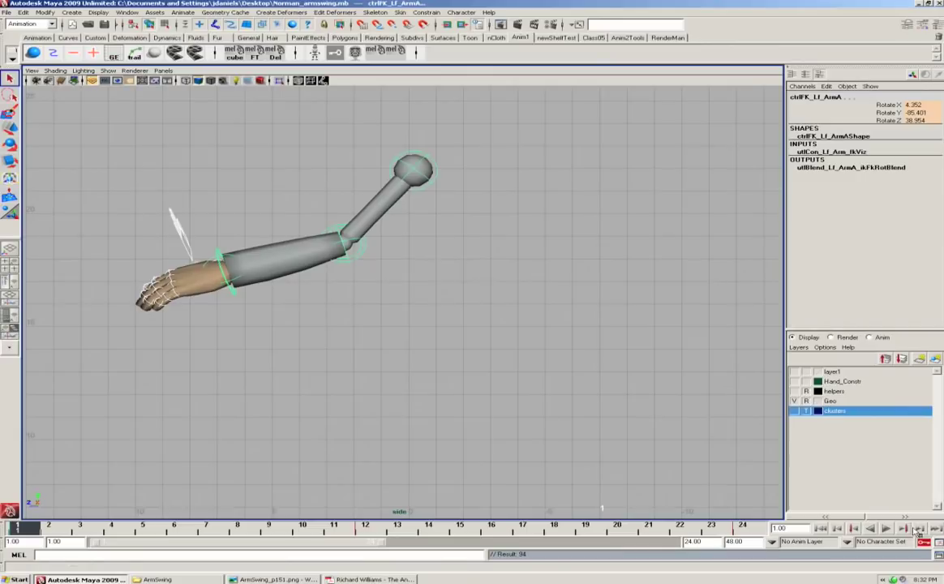
click(920, 529)
click(742, 527)
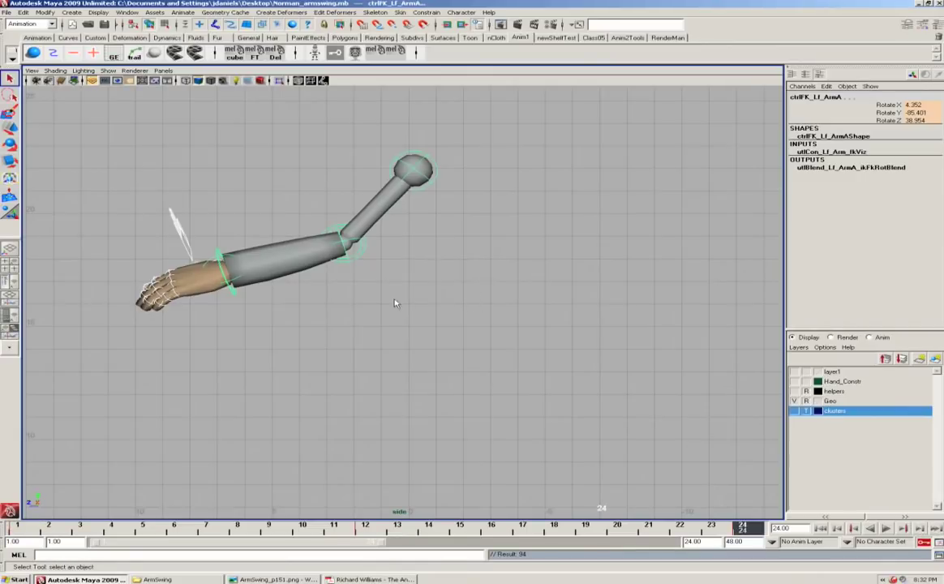
key(alt+v)
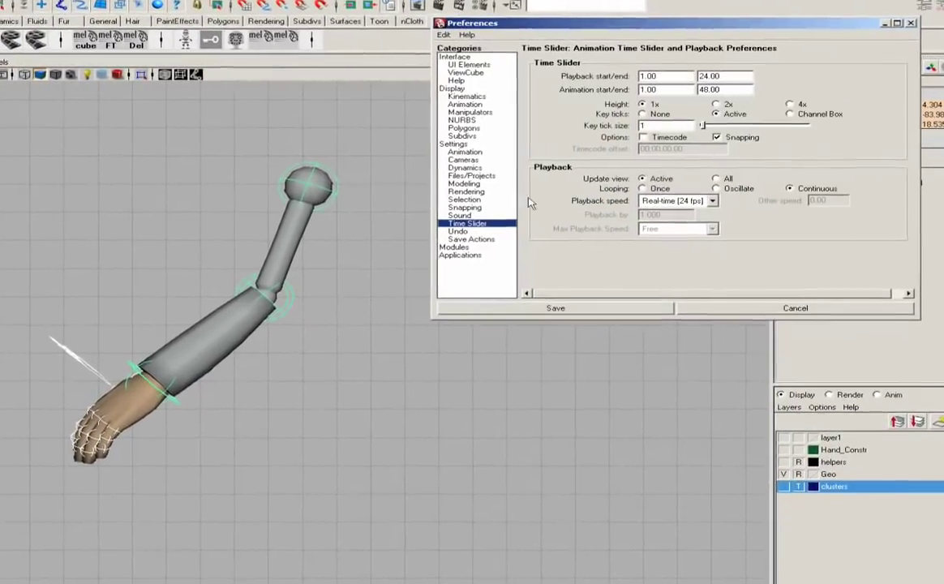
Examine the default tangent types in the Animation preferences and close the preferences.
click(466, 152)
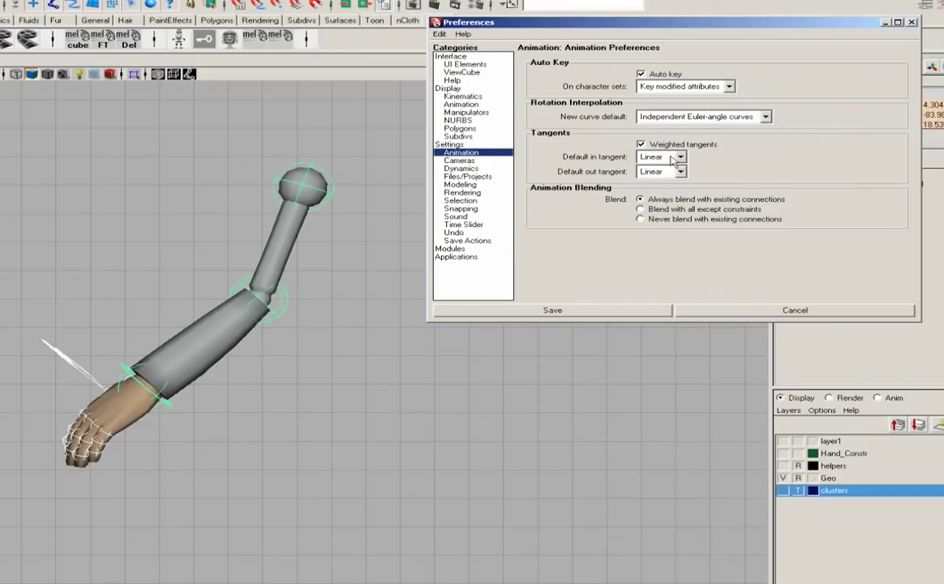
click(673, 158)
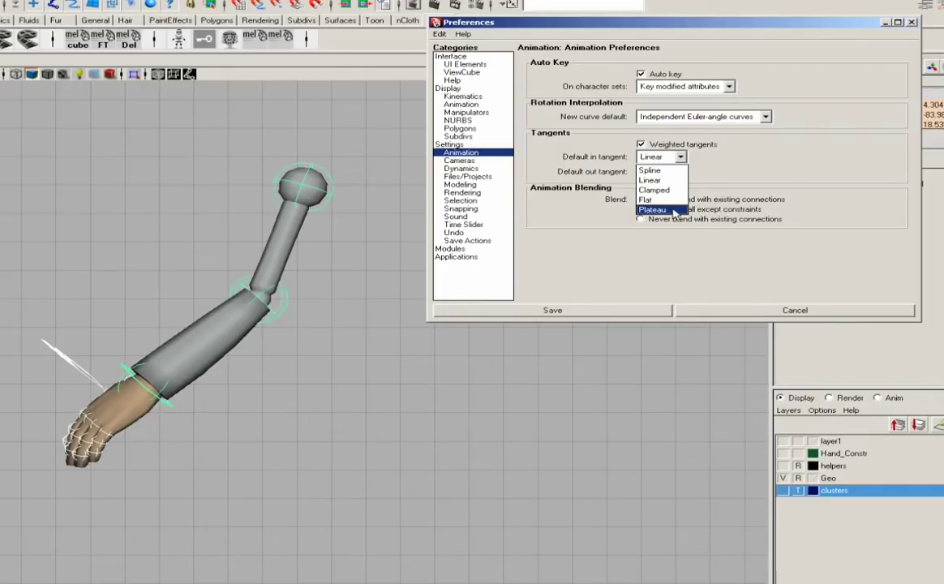
click(780, 151)
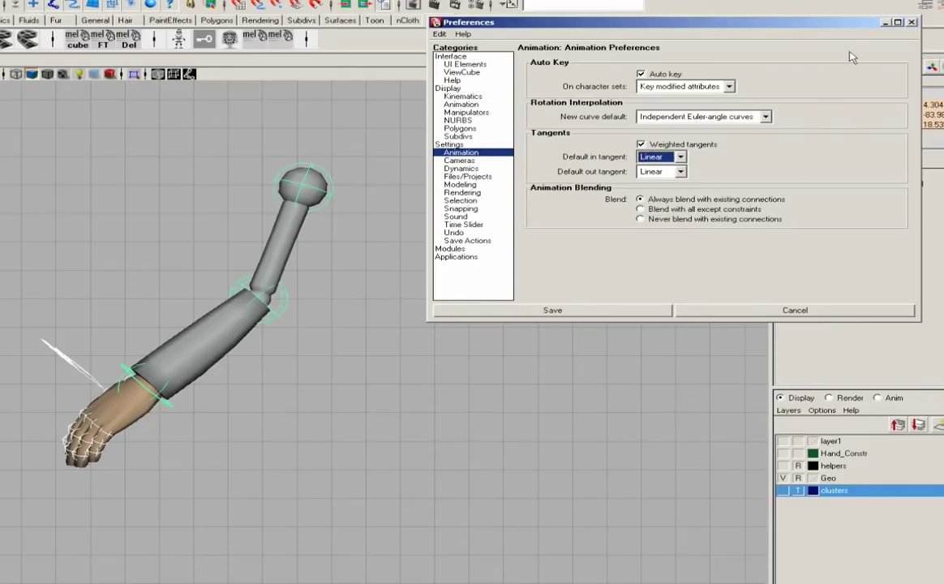
click(912, 22)
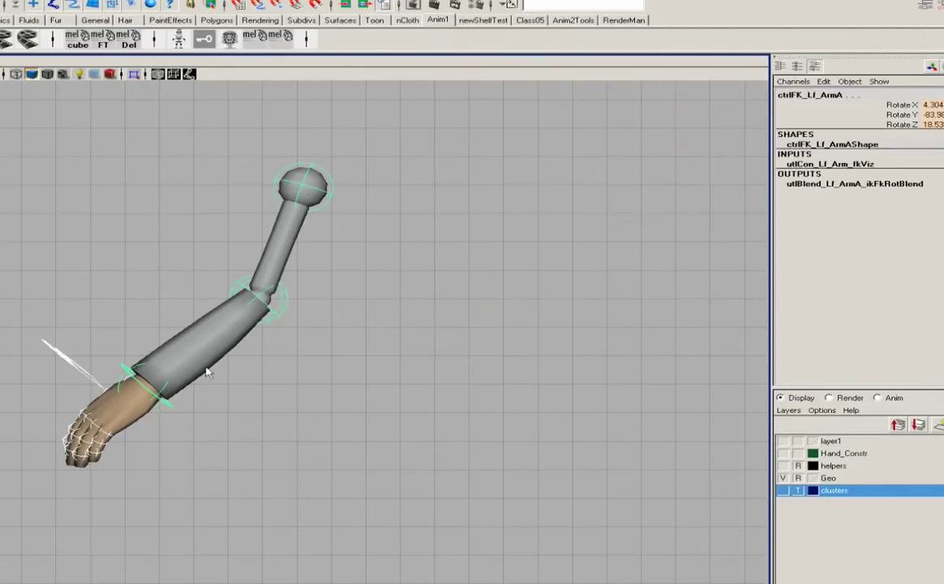
Play the swing, consult the ArmSwing_p151.png reference, and compare the poses at frames 12, 24 and 7.
key(alt+v)
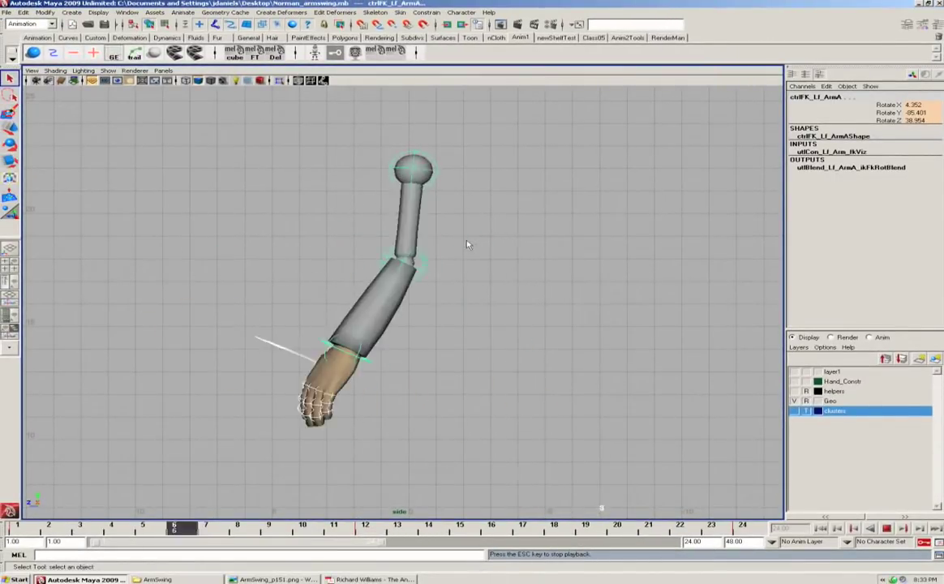
key(Escape)
key(alt+Tab)
key(alt+Tab)
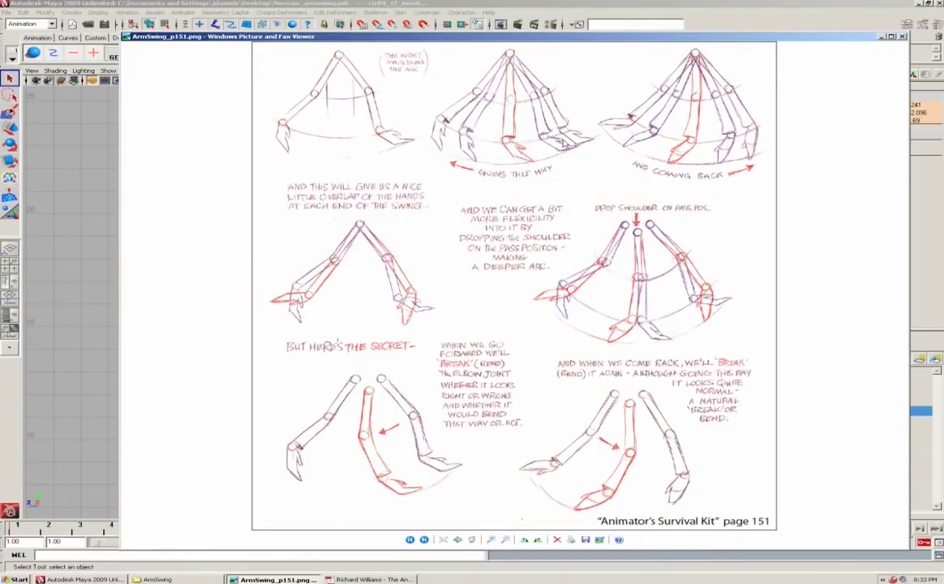
key(alt+Tab)
drag(24, 532, 369, 528)
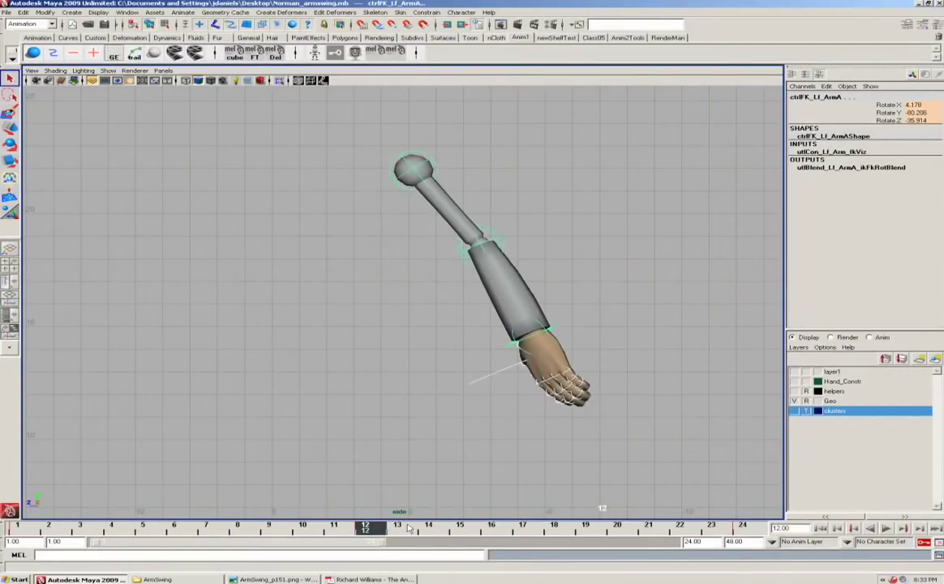
click(750, 532)
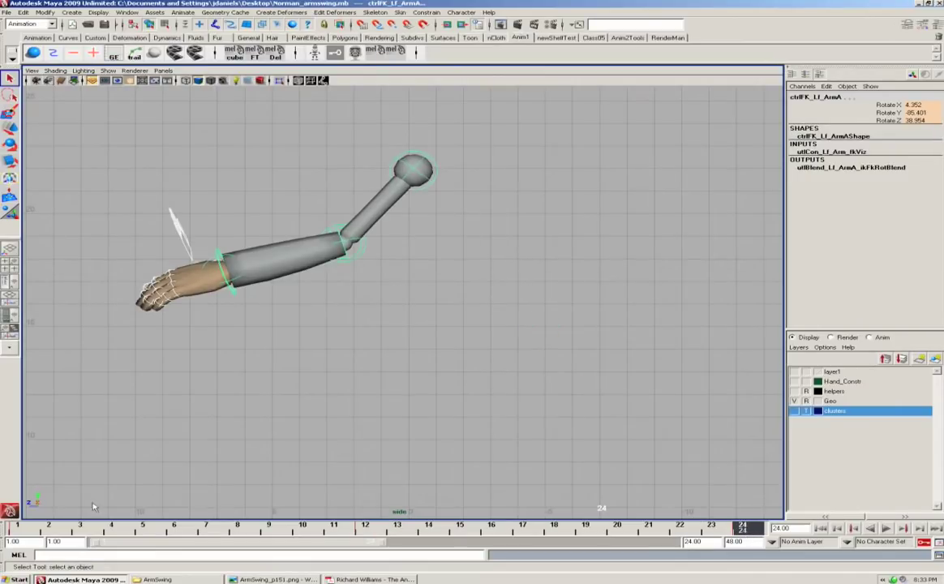
drag(24, 531, 256, 532)
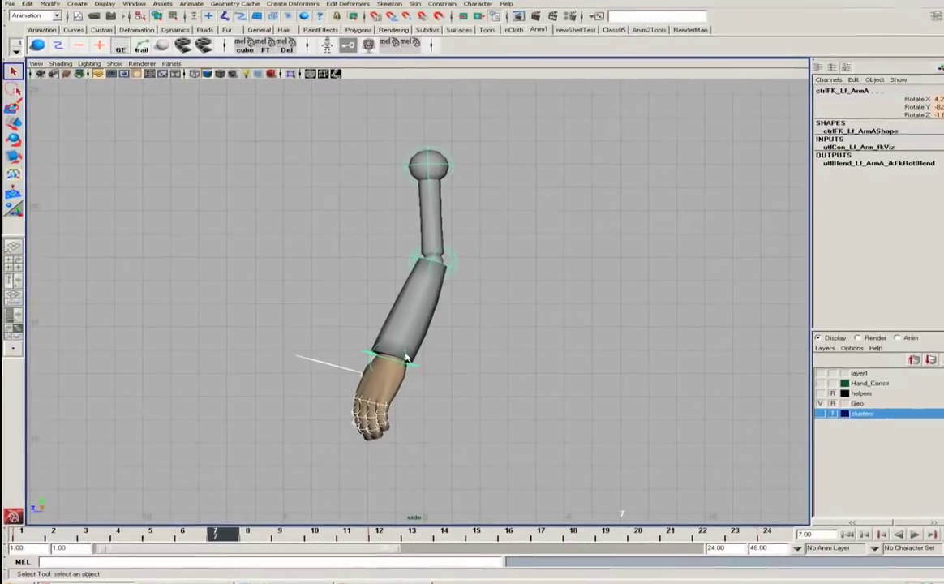
Select the wrist control, try bending the hand forward at frame 7, and undo that rotation.
click(320, 363)
key(e)
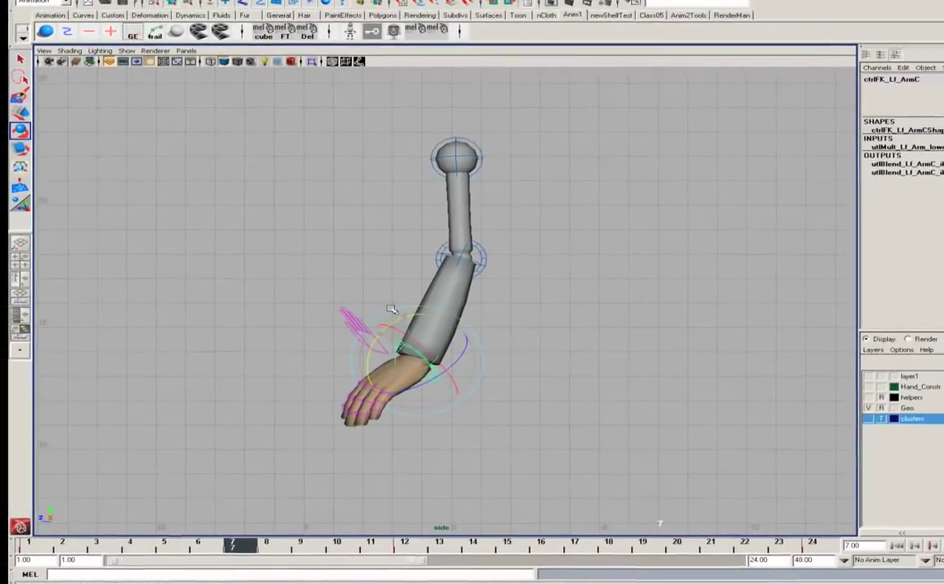
key(z)
key(q)
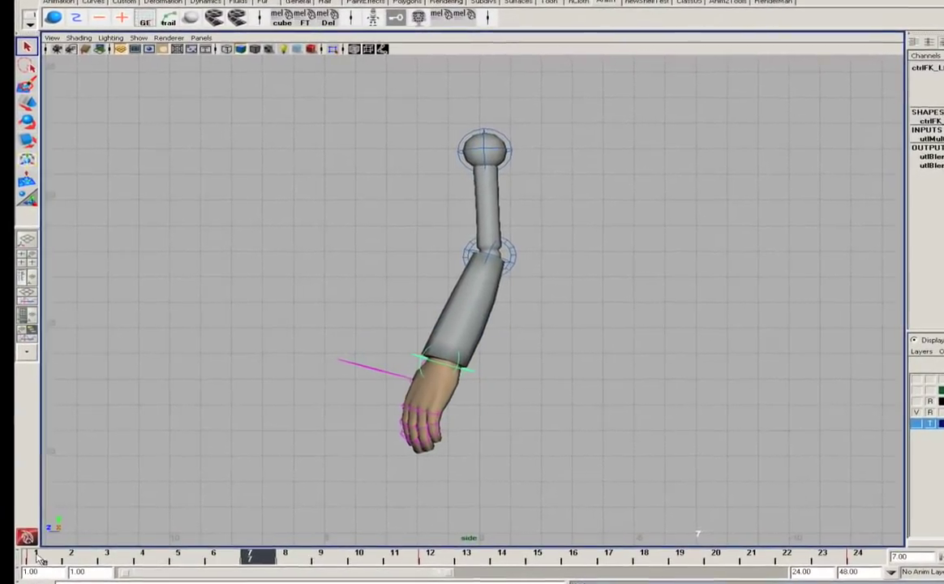
Rotate the wrist control at frame 4 so the hand bends forward and drags behind the backward swing.
drag(39, 554, 144, 560)
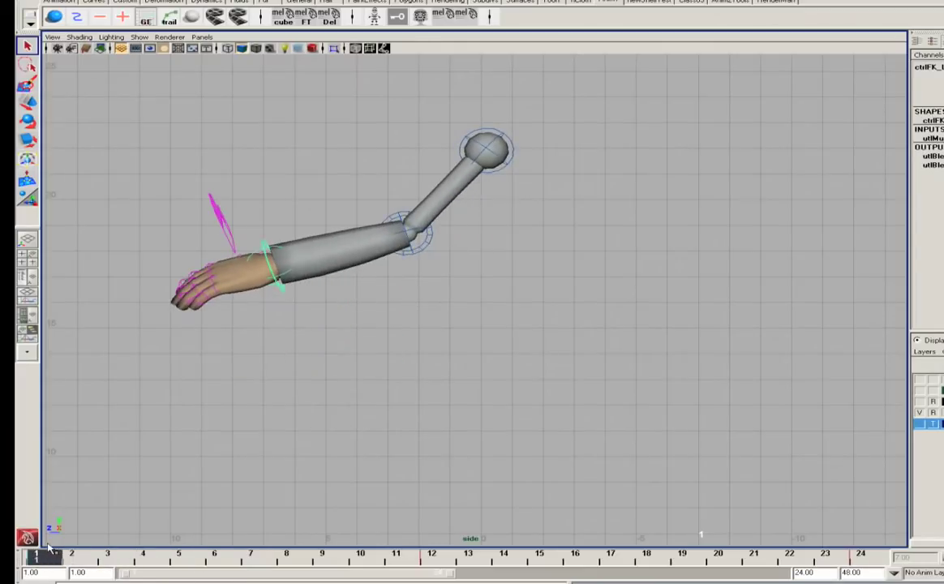
key(e)
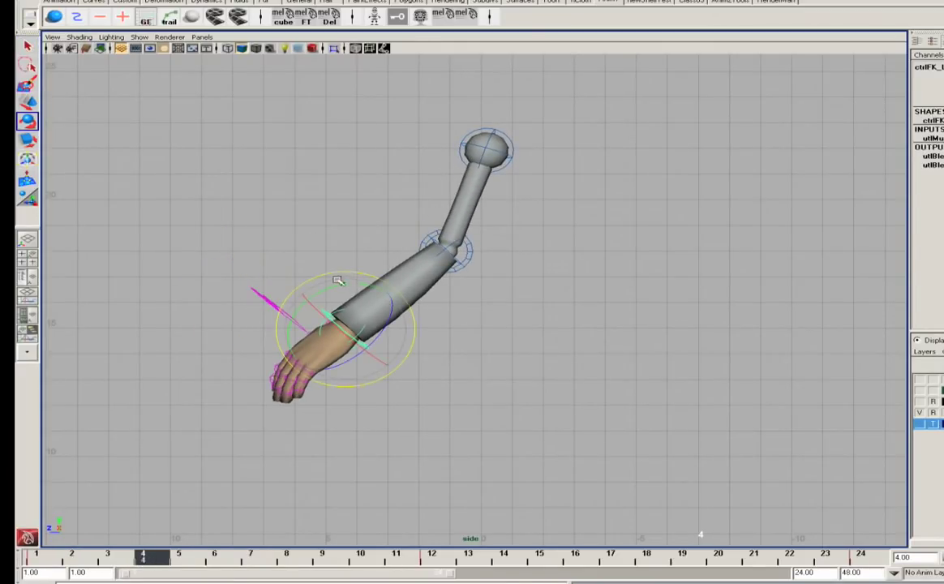
drag(341, 272, 376, 278)
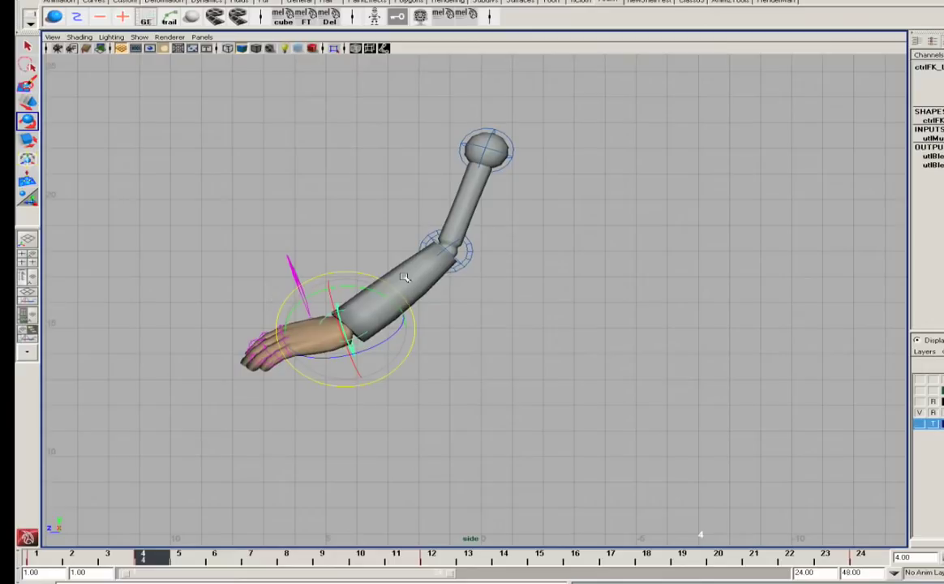
Adjust the elbow control's rotation slightly at frame 4 and check the motion against the frame 1 key and in playback.
key(q)
click(473, 258)
key(e)
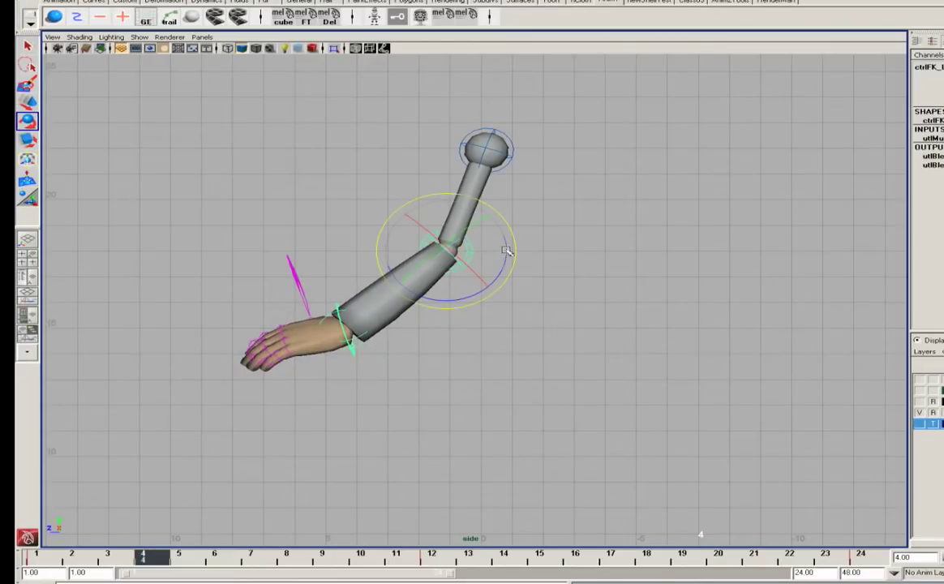
drag(506, 250, 506, 251)
key(comma)
key(period)
key(comma)
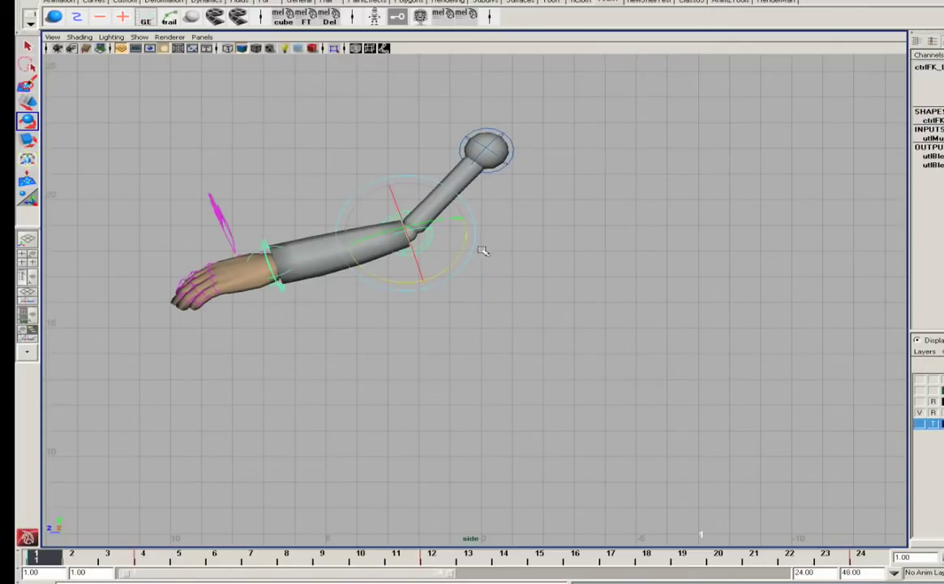
key(alt+v)
Rotate the elbow control slightly at frame 9 so the forearm bends further forward.
mouse_move(195, 557)
mouse_down()
mouse_move(146, 556)
mouse_move(327, 558)
mouse_up()
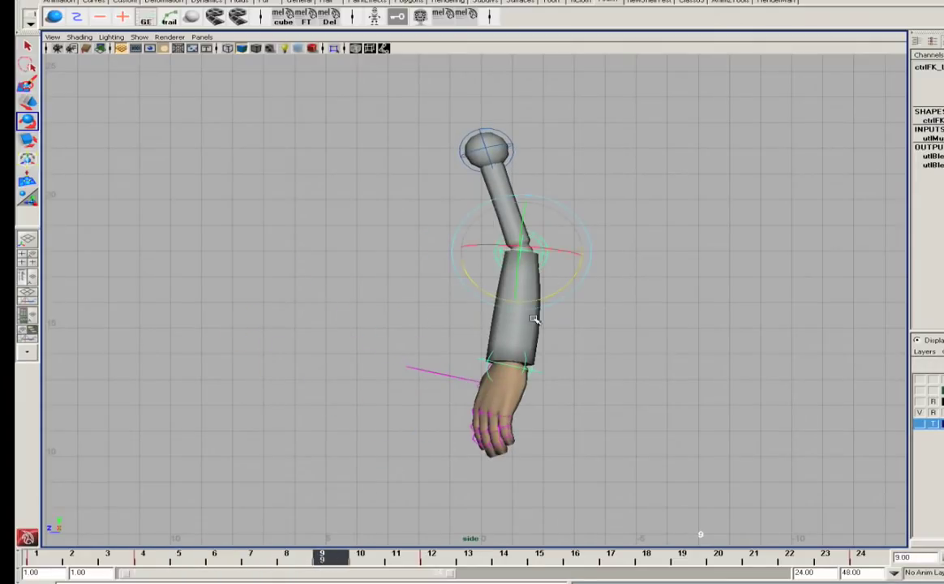
key(q)
key(e)
drag(576, 266, 573, 269)
Rotate the wrist control at frame 9 so the hand bends forward and trails the forearm.
key(q)
click(511, 370)
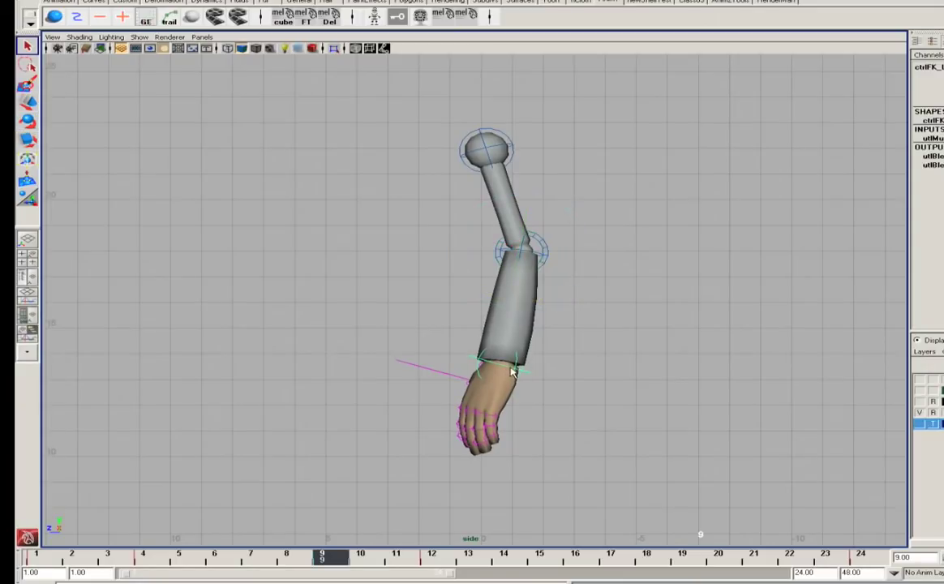
key(e)
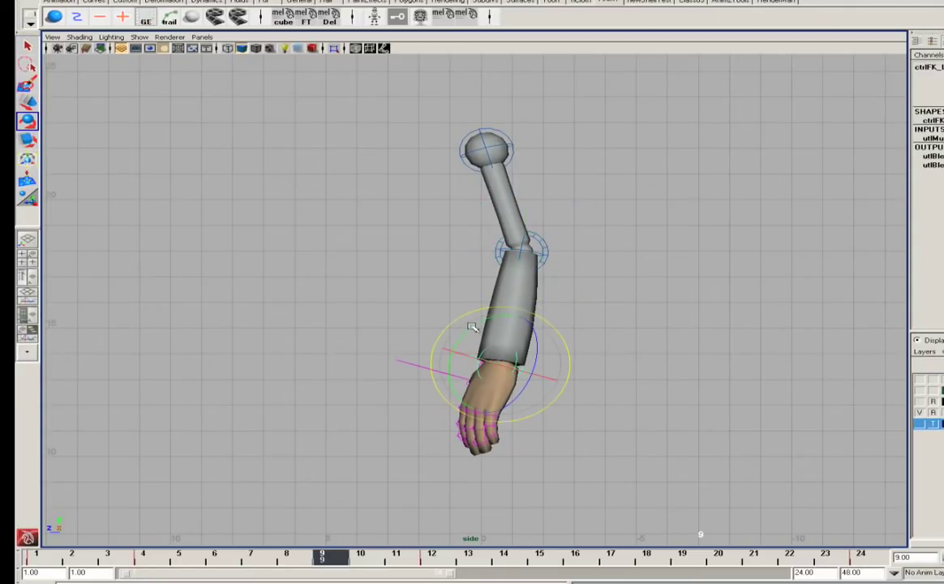
drag(478, 313, 499, 308)
Step back and forth through the keyed poses around frame 9 to check how the hand drags.
key(comma)
key(period)
key(period)
key(period)
key(comma)
key(comma)
key(comma)
key(period)
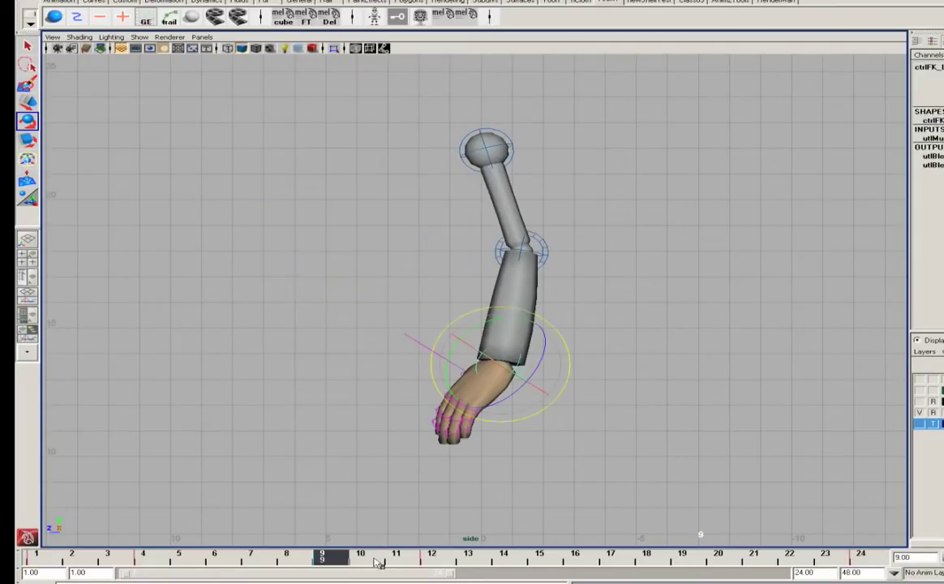
Rotate the wrist control at frame 15 so the hand trails backward as the arm swings forward.
mouse_move(445, 567)
mouse_down()
mouse_move(512, 558)
mouse_move(554, 538)
mouse_up()
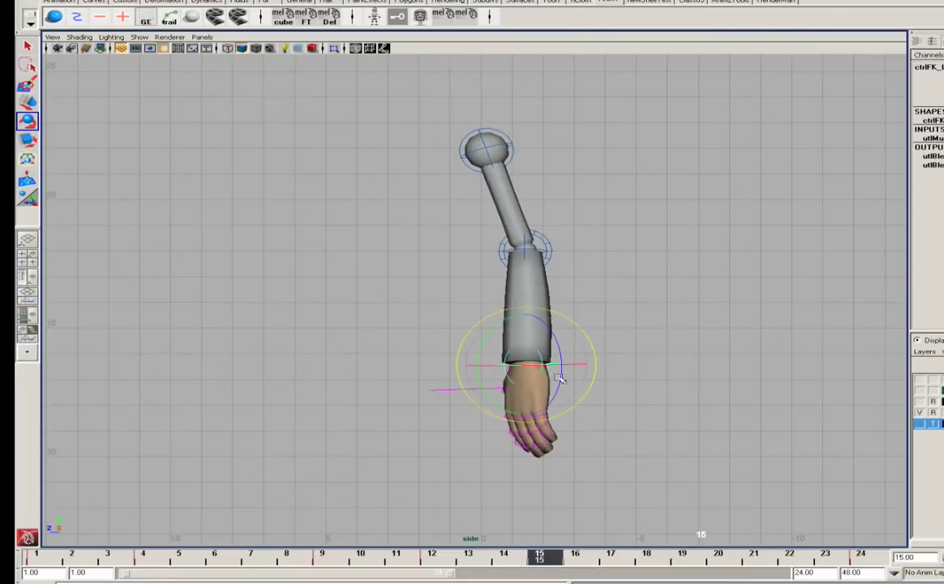
key(q)
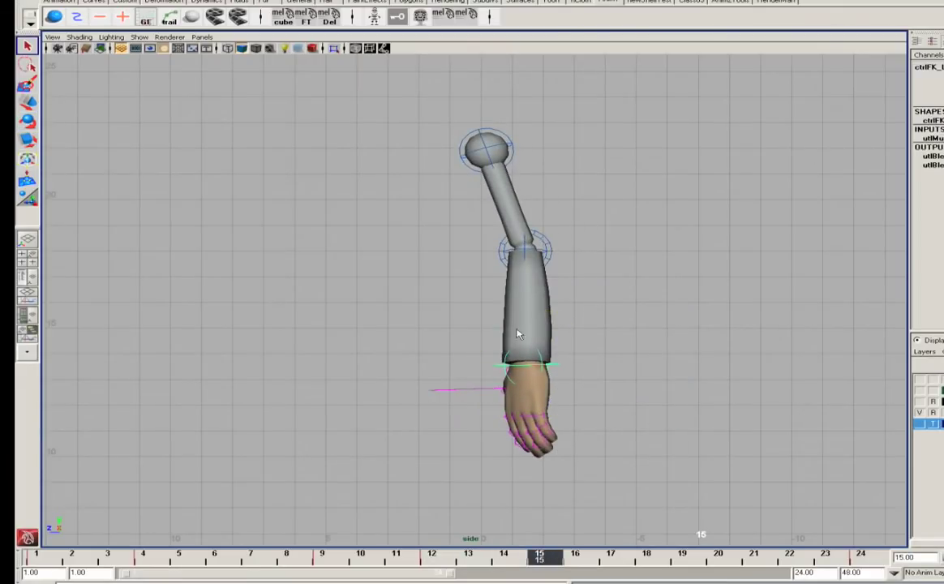
key(e)
drag(506, 308, 481, 327)
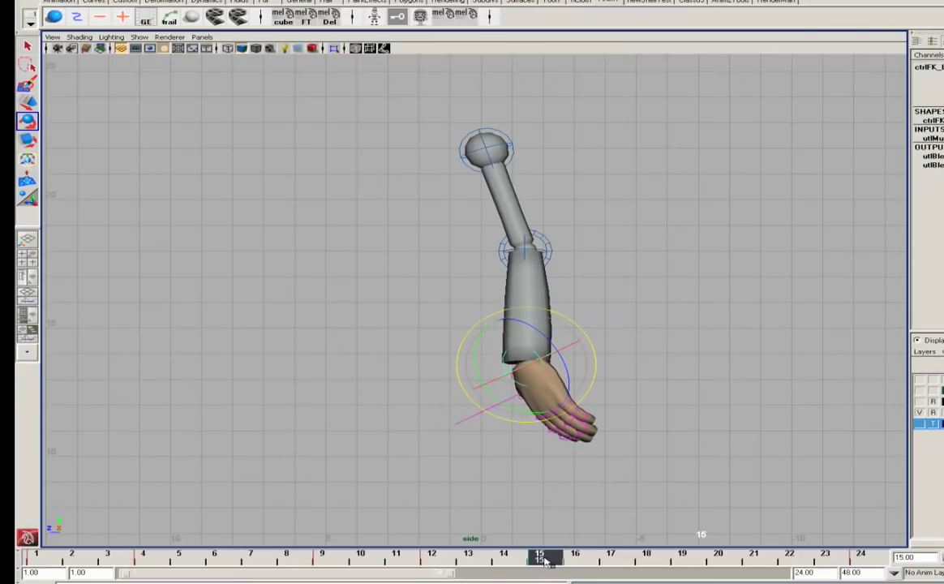
Rotate the wrist control at frame 21 so the hand trails below the forearm, and play the swing from frame 1.
mouse_move(545, 562)
mouse_down()
mouse_move(687, 511)
mouse_move(753, 515)
mouse_move(748, 529)
mouse_up()
drag(347, 270, 321, 259)
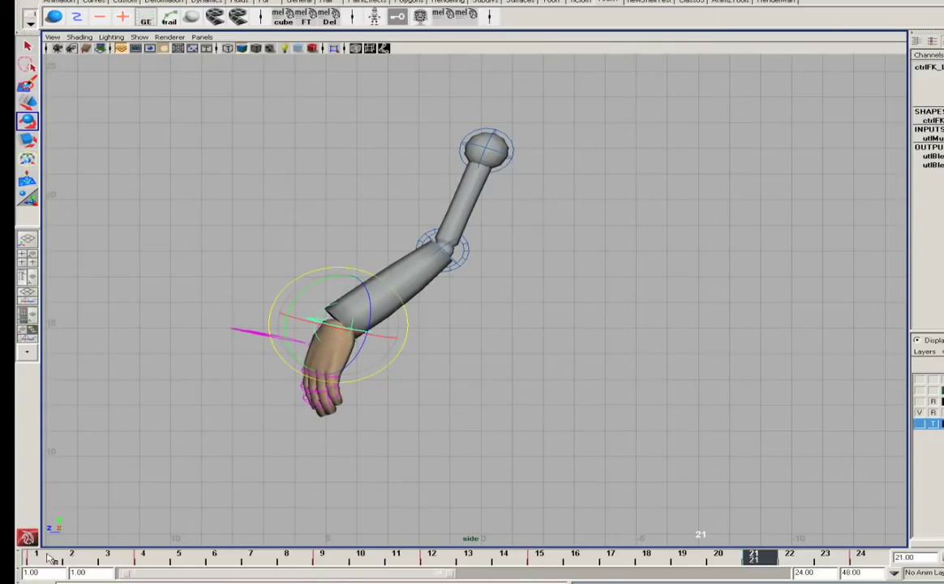
click(47, 555)
key(alt+v)
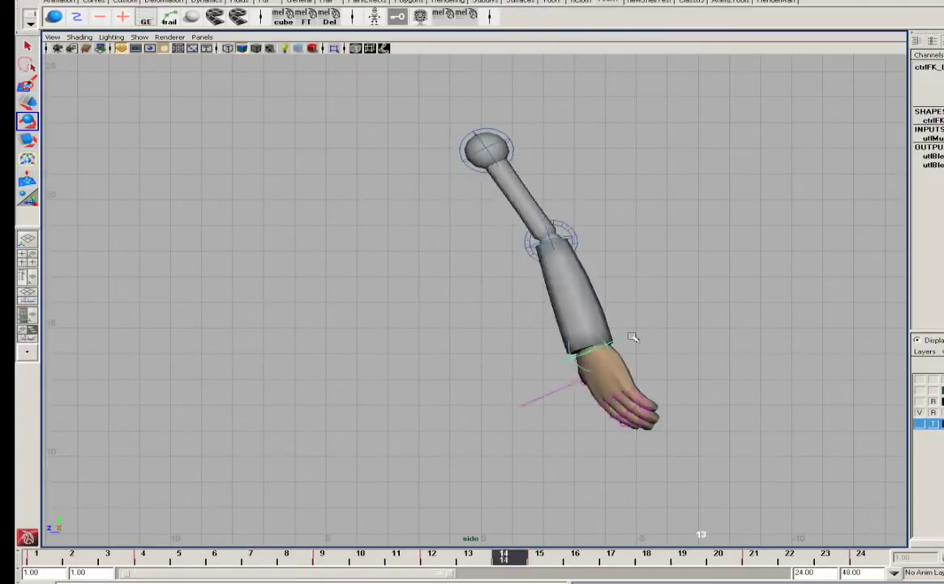
key(alt+v)
Rotate the wrist control slightly forward at frame 12 after comparing neighbouring keys, and play back the swing.
key(comma)
key(comma)
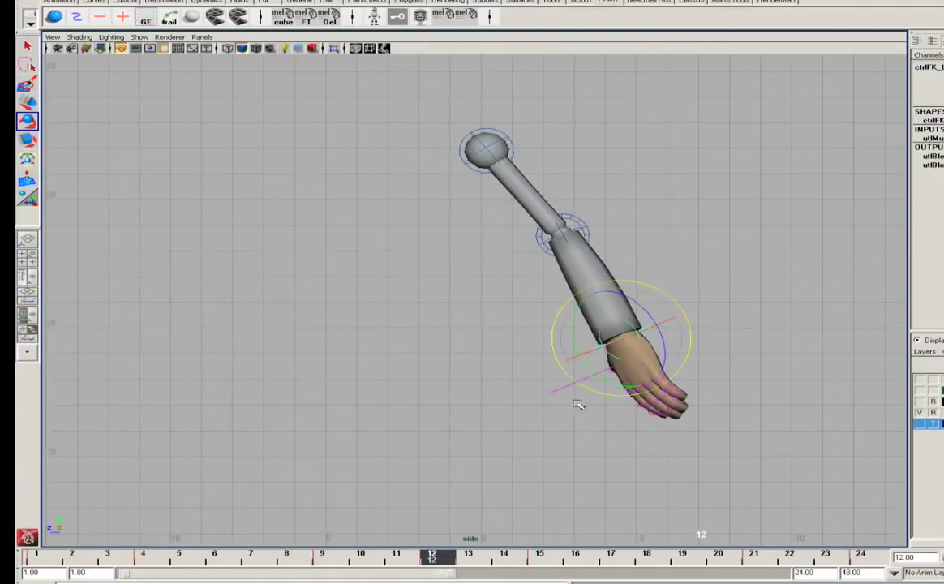
key(period)
key(comma)
key(comma)
key(period)
key(period)
drag(578, 290, 596, 289)
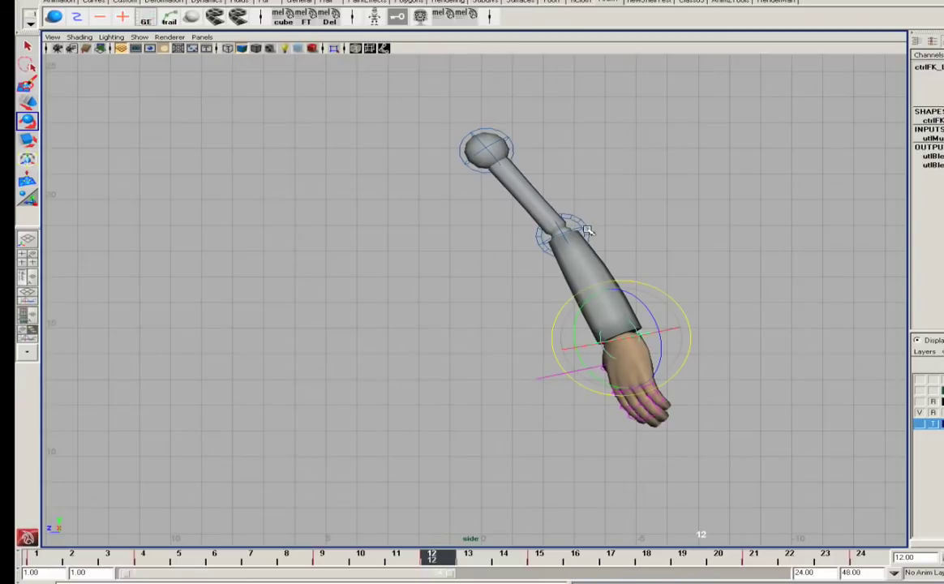
key(alt+v)
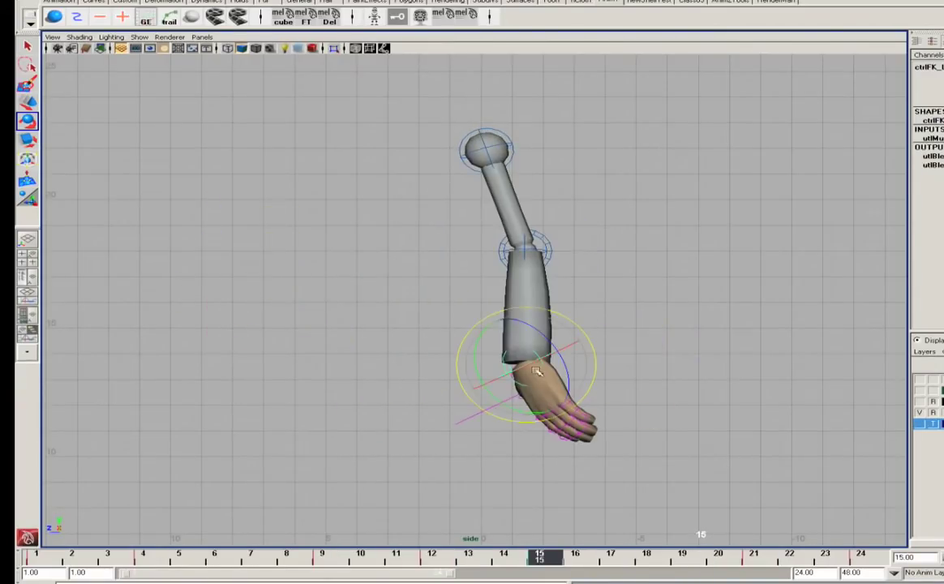
Rotate the elbow control backward at frame 15 so the forearm lines up with the upper arm, and check it against neighbouring keys.
click(552, 254)
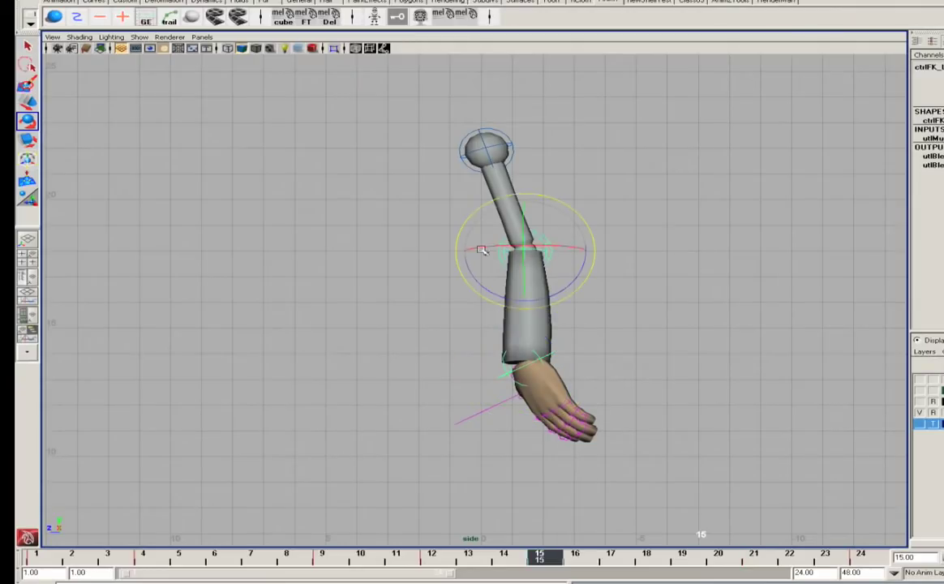
drag(451, 558, 535, 557)
mouse_move(468, 274)
mouse_down()
mouse_move(489, 293)
mouse_move(519, 281)
mouse_up()
key(comma)
key(period)
key(.)
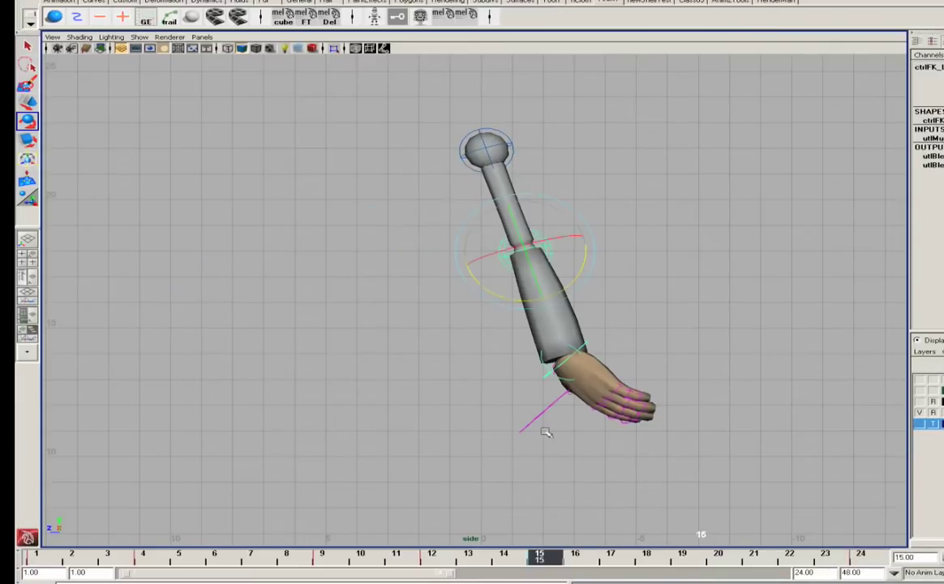
Rotate the elbow control slightly at frame 21 and play back the swing to check the forearm's motion.
click(735, 561)
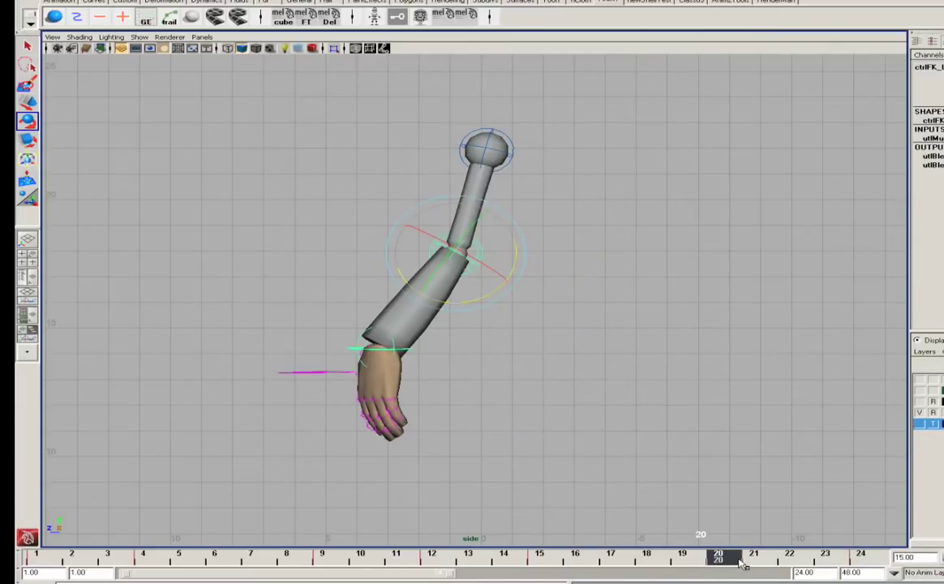
click(752, 562)
drag(431, 301, 438, 303)
key(.)
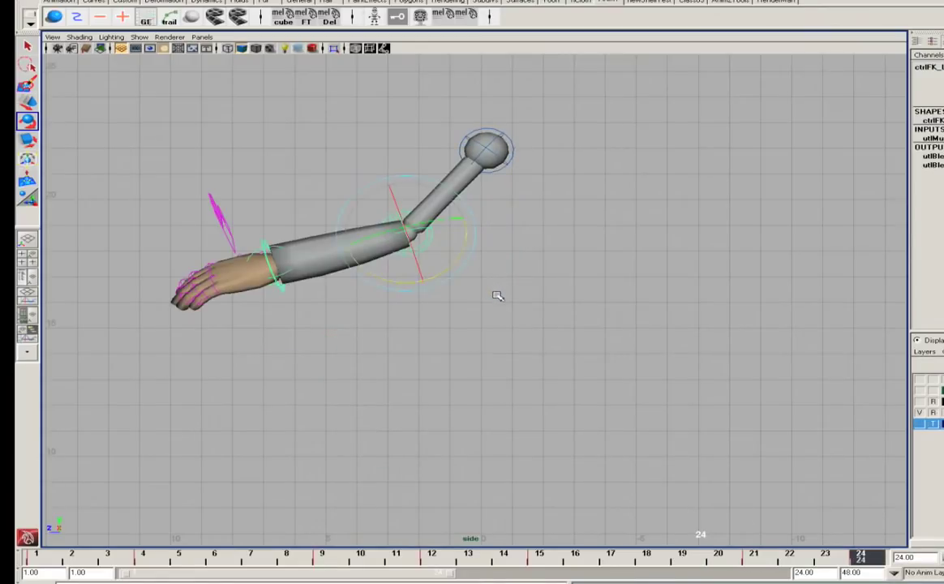
key(alt+v)
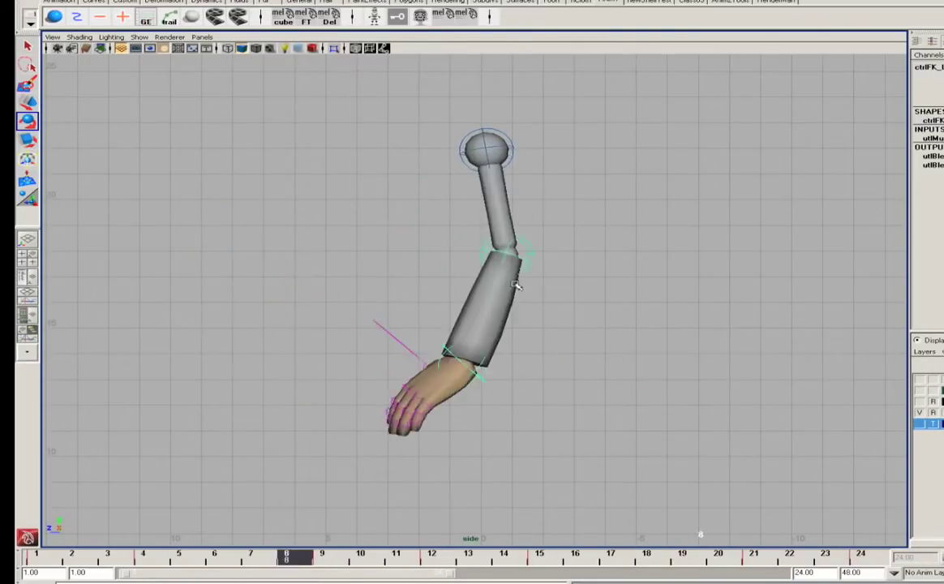
key(alt+v)
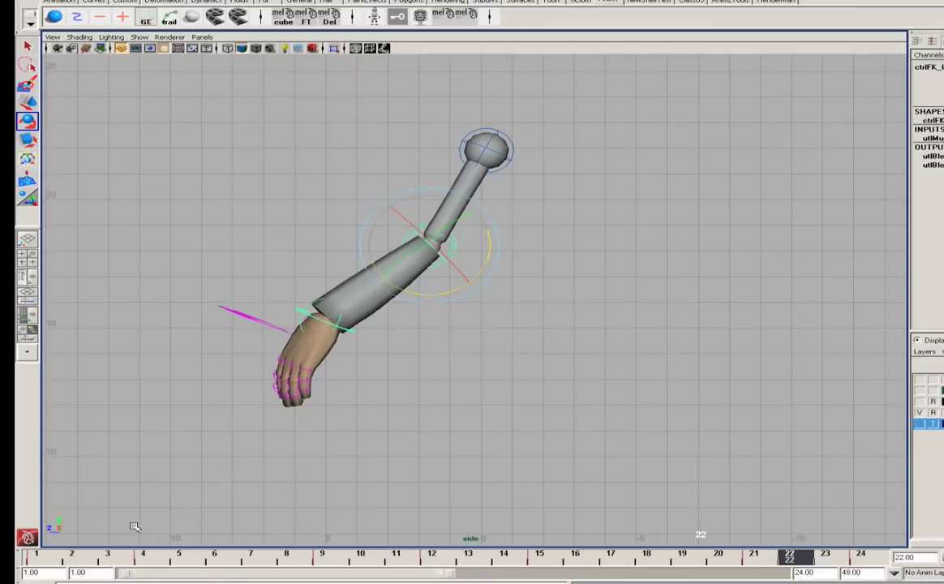
Select all the arm controls, step through the key poses between frames 1 and 24 in both directions, and play back the swing.
click(143, 554)
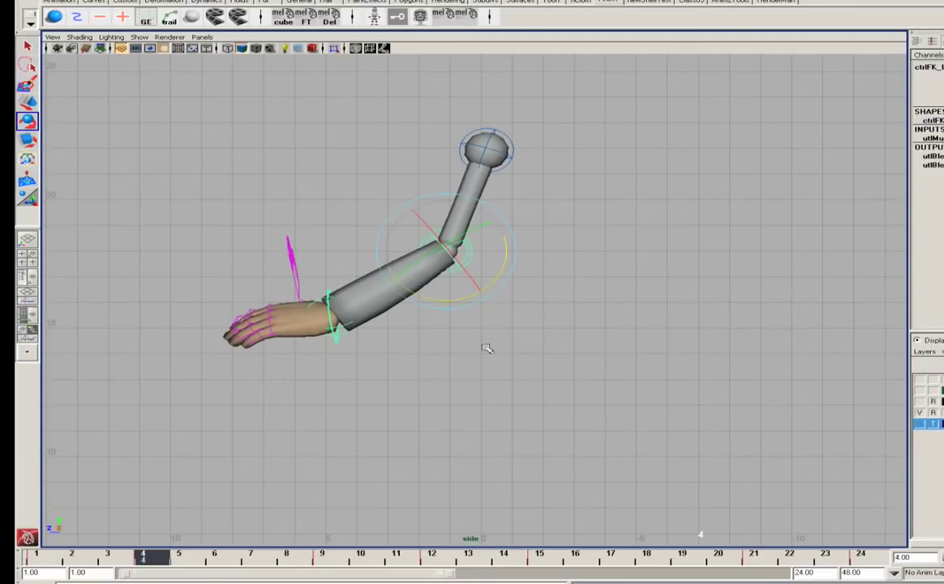
drag(208, 71, 598, 455)
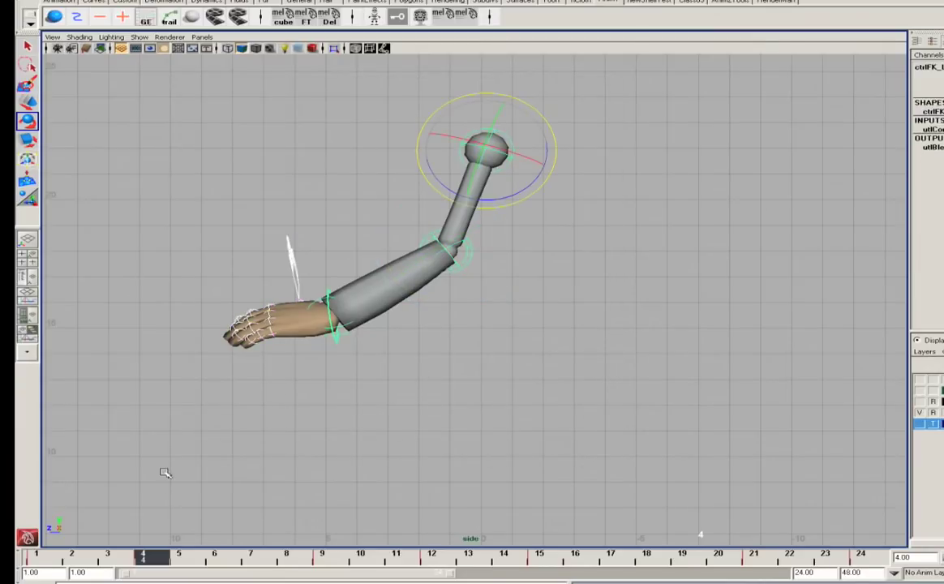
key(alt+shift+v)
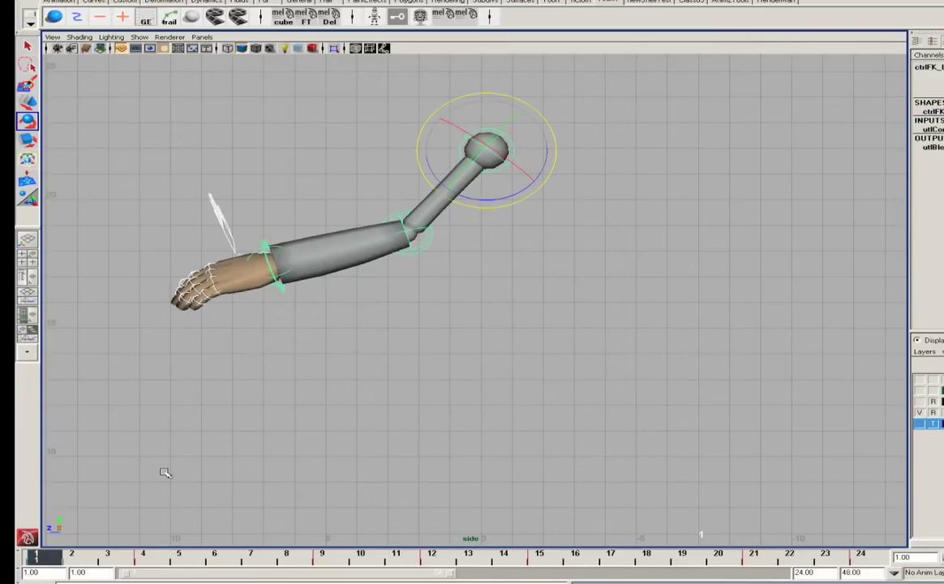
key(.)
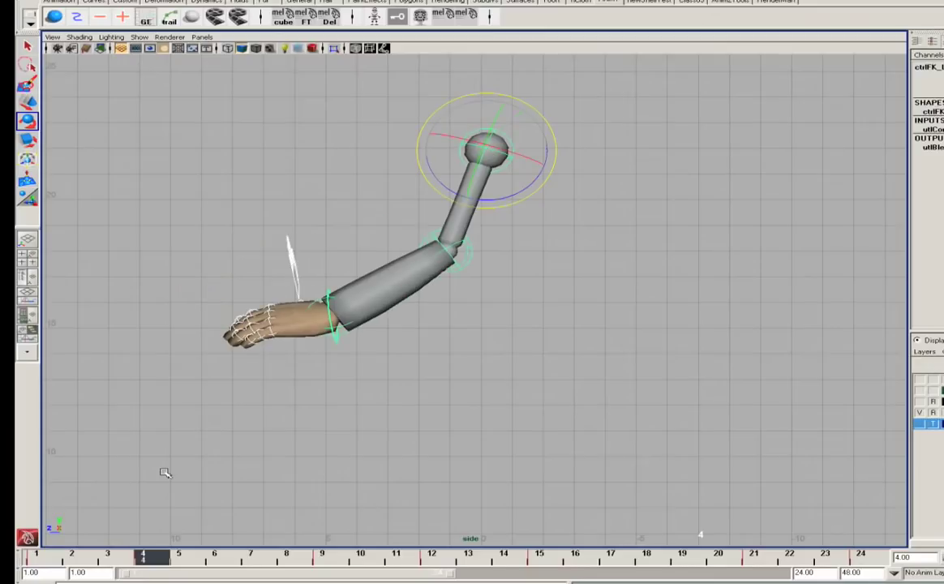
key(period)
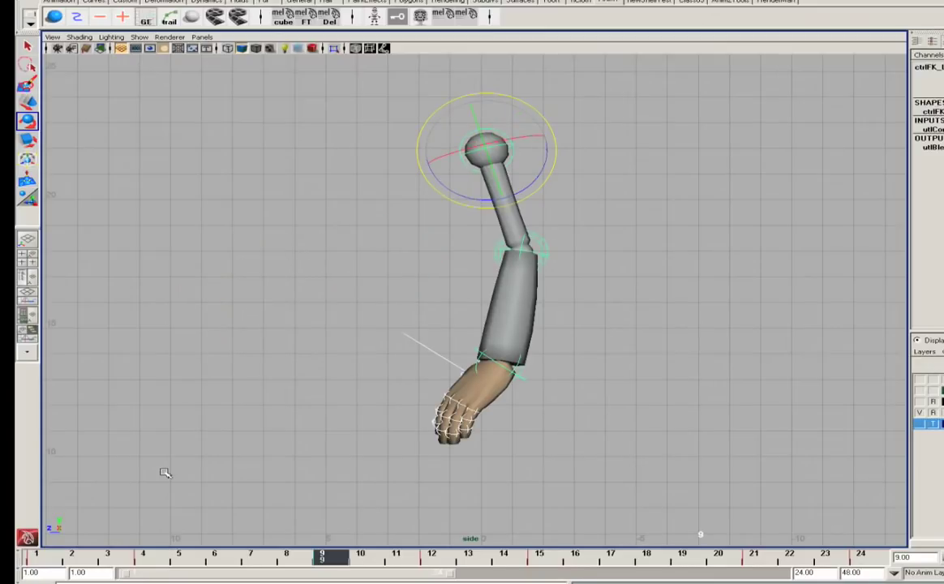
key(period)
key(.)
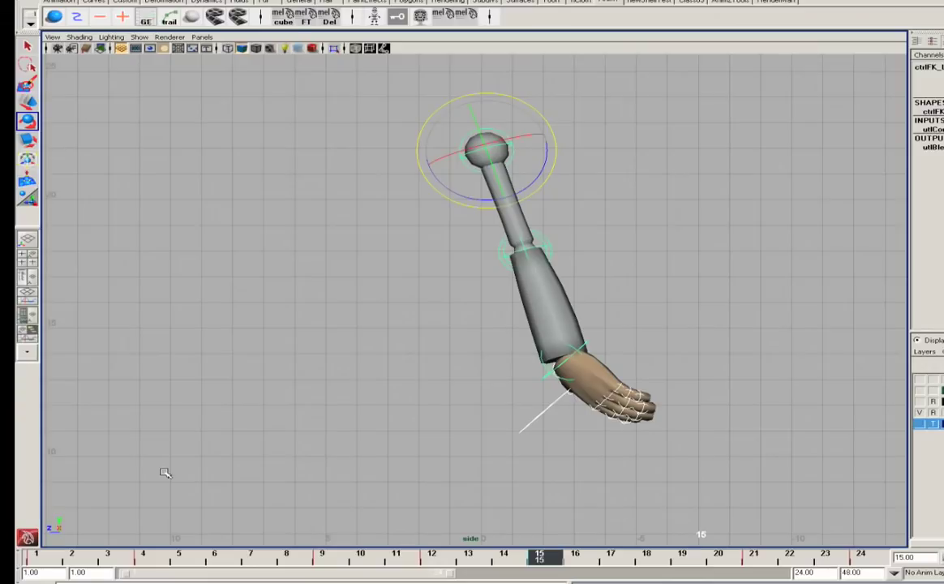
key(period)
key(period)
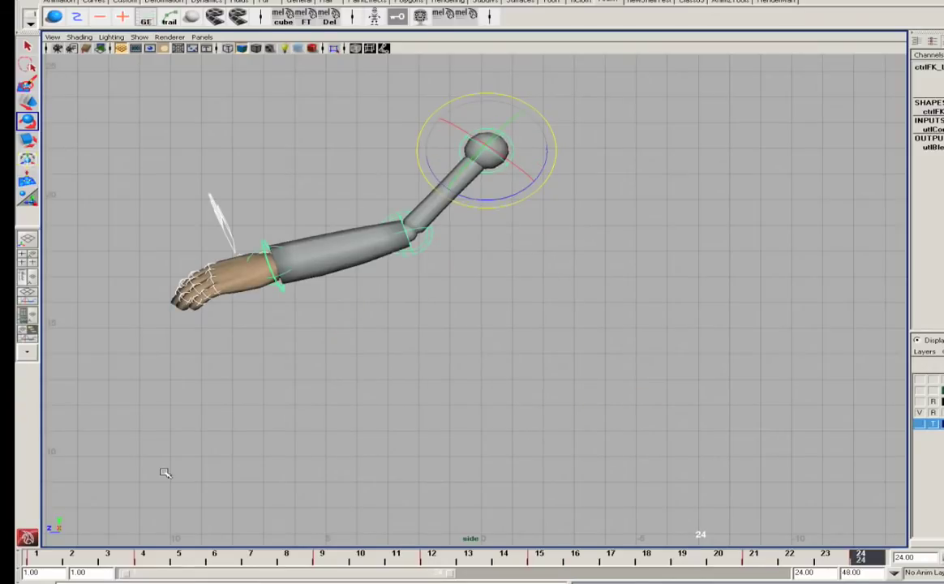
key(comma)
key(comma)
key(comma)
key(comma)
key(comma)
key(comma)
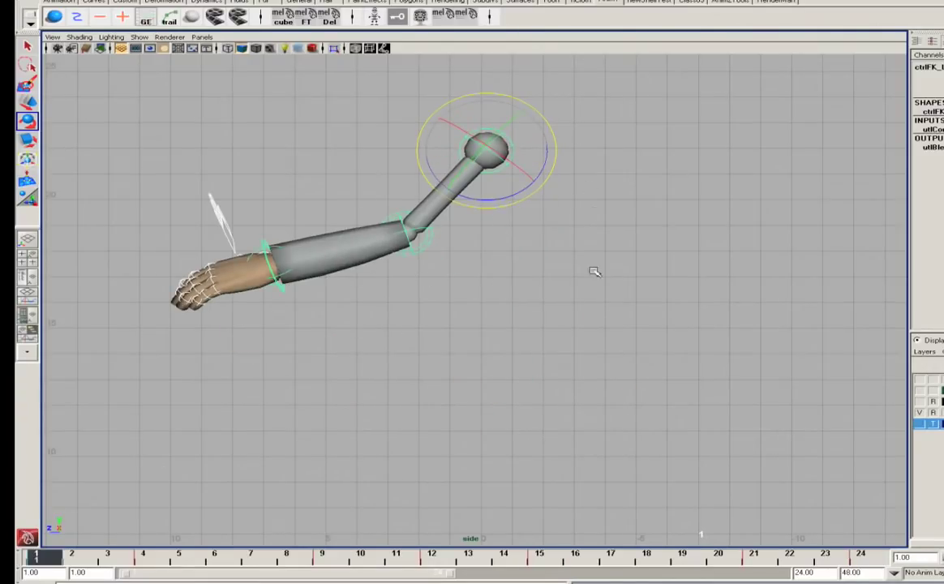
click(421, 314)
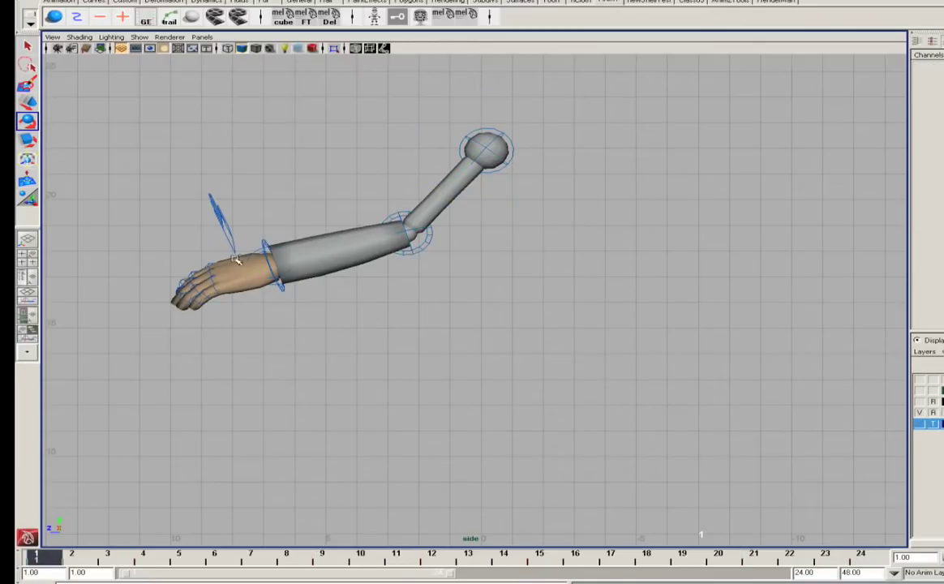
key(alt+v)
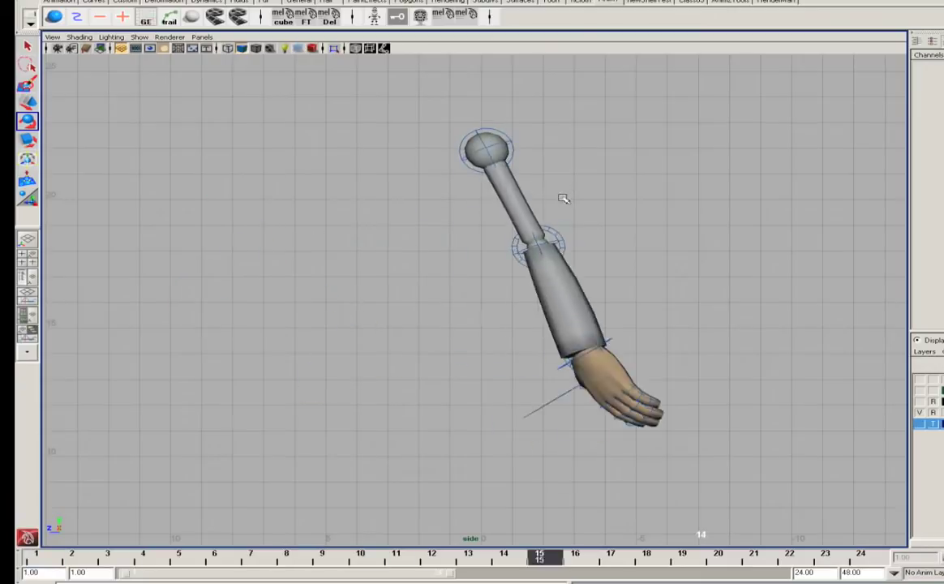
Reselect all the arm controls and change the tangent type of their keys across the whole 1–24 frame range.
drag(358, 240, 604, 412)
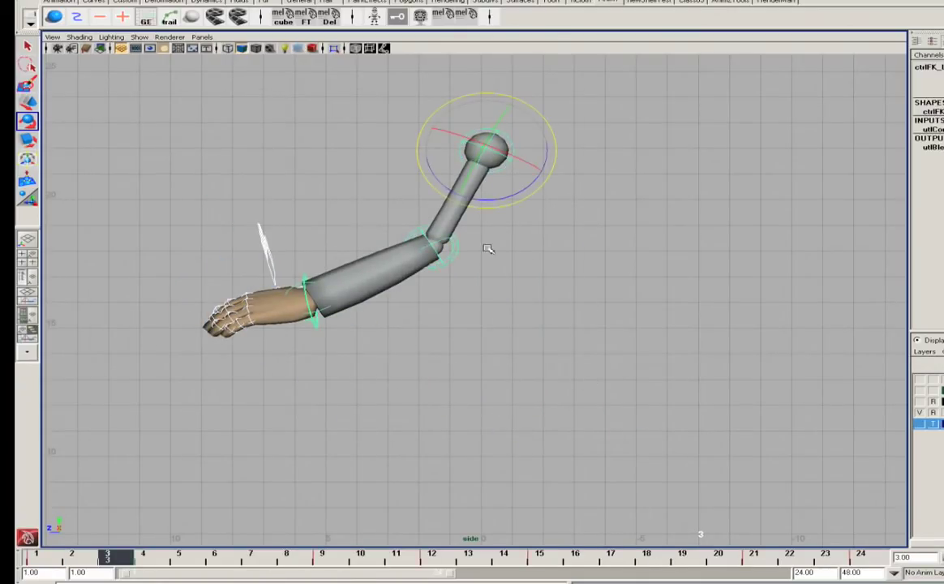
double_click(596, 556)
right_click(607, 562)
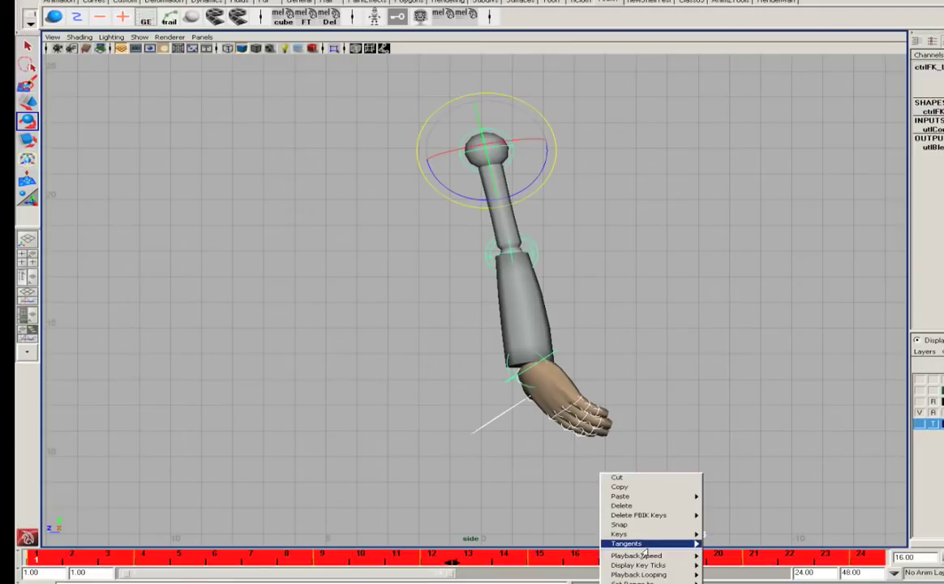
click(714, 544)
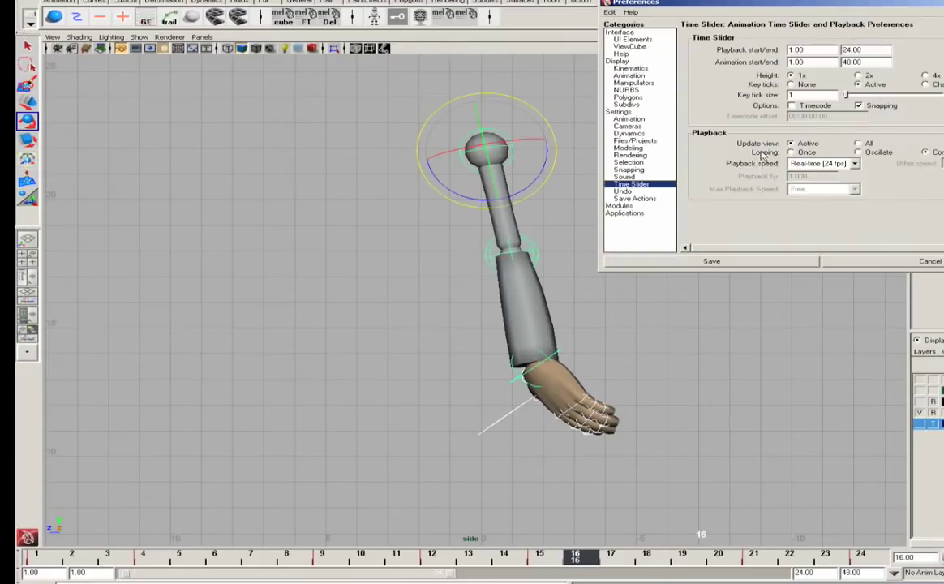
Set the default in and out tangents to Plateau in the animation preferences and save them.
click(639, 125)
click(608, 117)
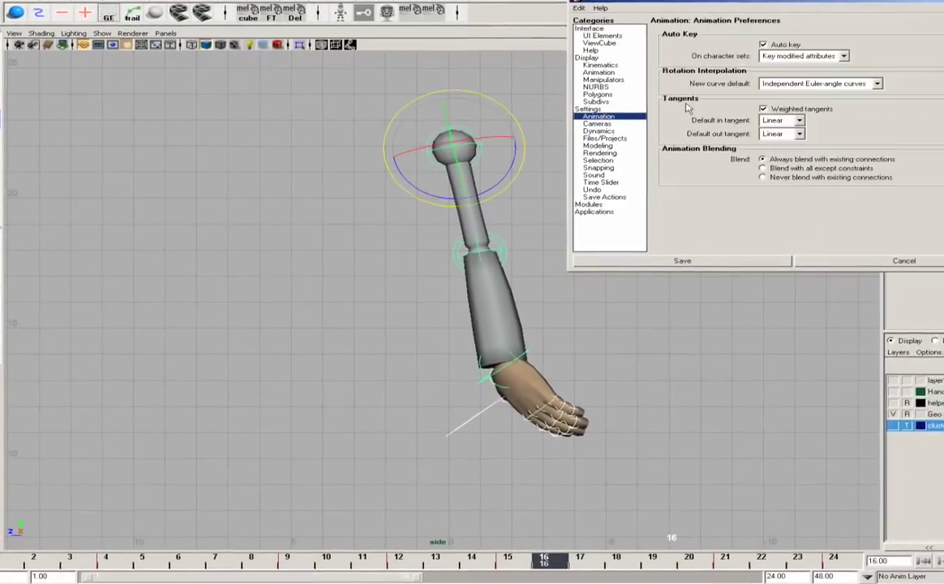
click(792, 121)
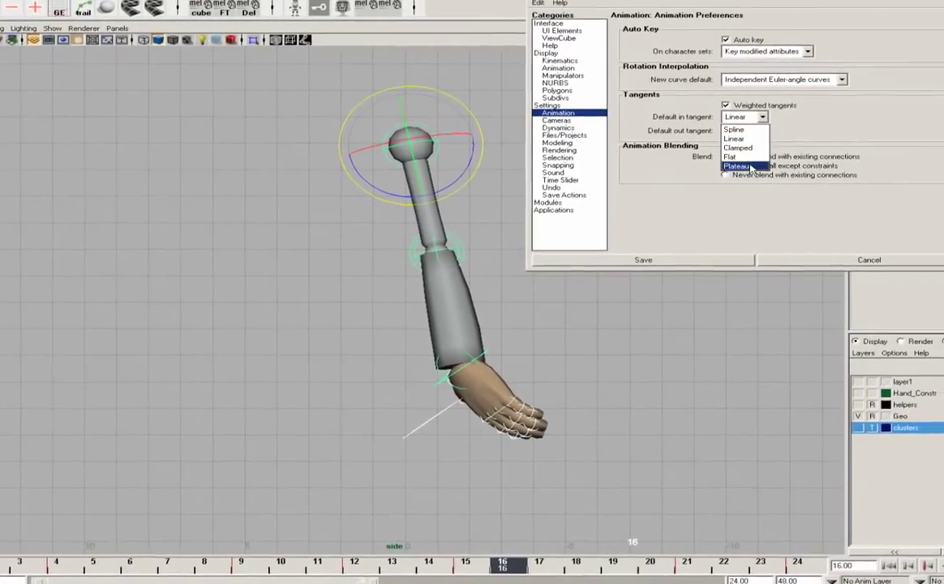
click(744, 166)
click(754, 132)
click(741, 176)
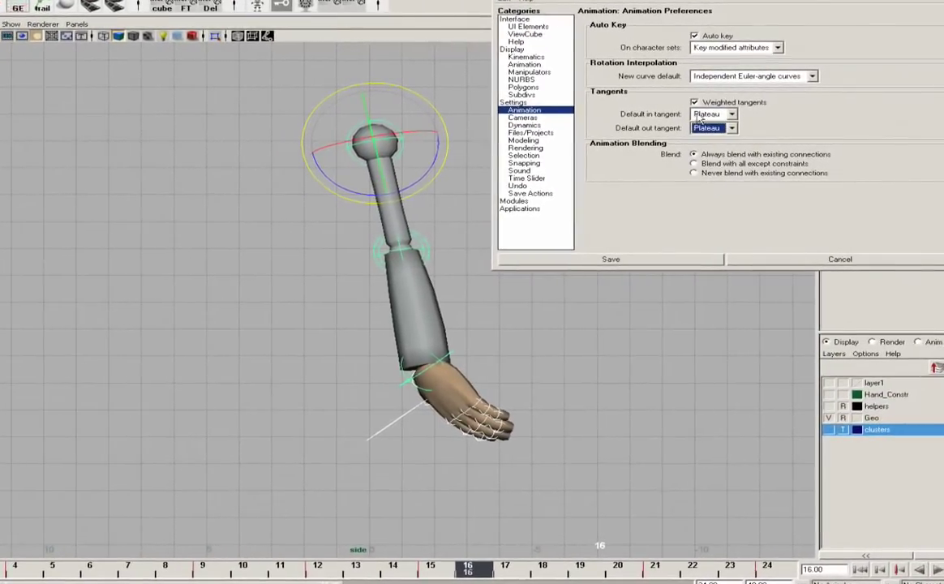
click(611, 259)
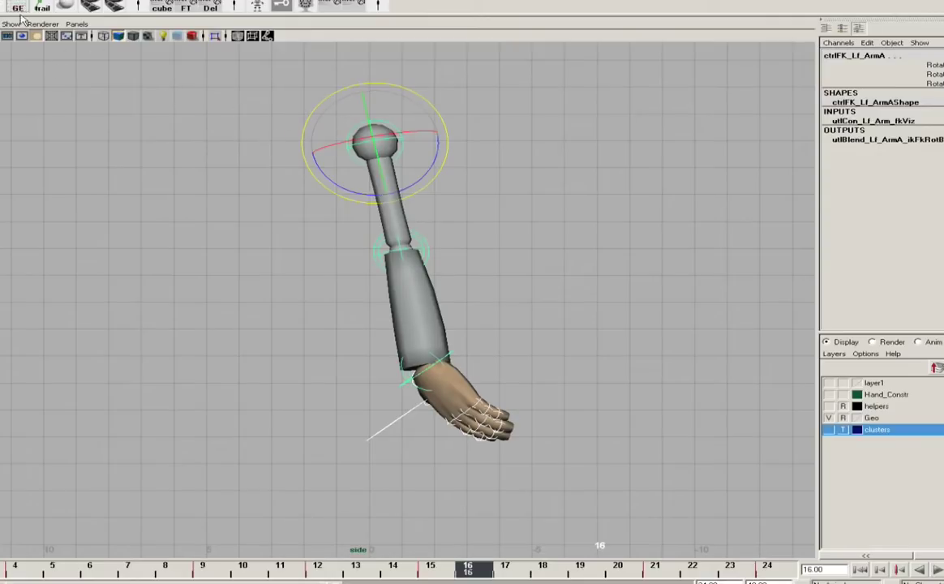
Open the Graph Editor and display the animation curves of all the selected arm controls, framed in full.
click(18, 8)
key(f)
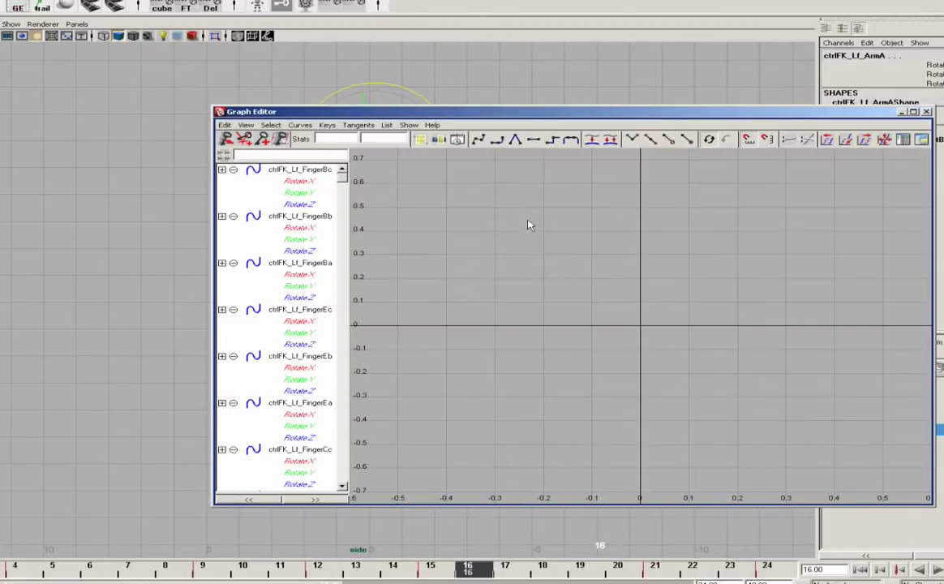
click(300, 170)
drag(340, 180, 342, 459)
shift+click(301, 267)
key(a)
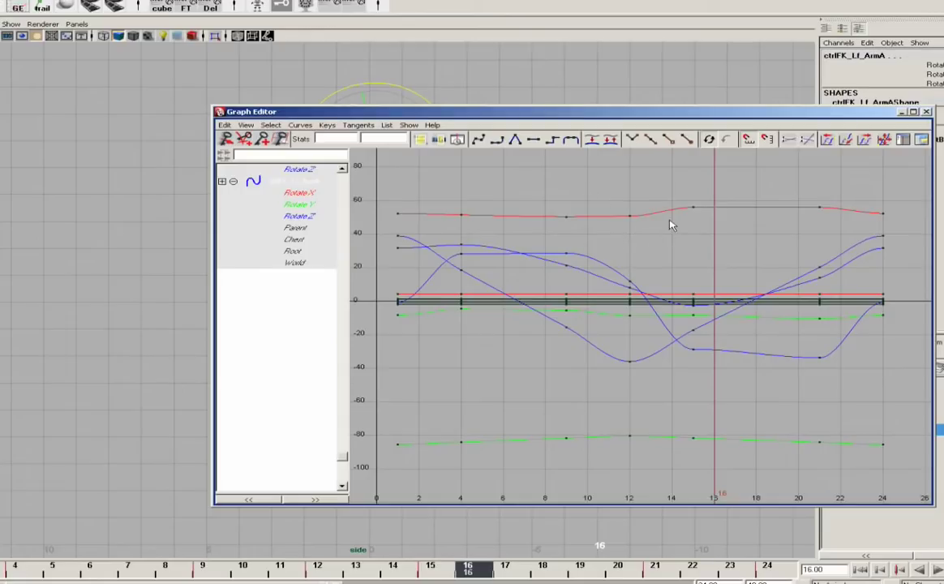
Show the infinity portions of the curves before and after the keyed range in the Graph Editor.
scroll(670, 227, down, 3)
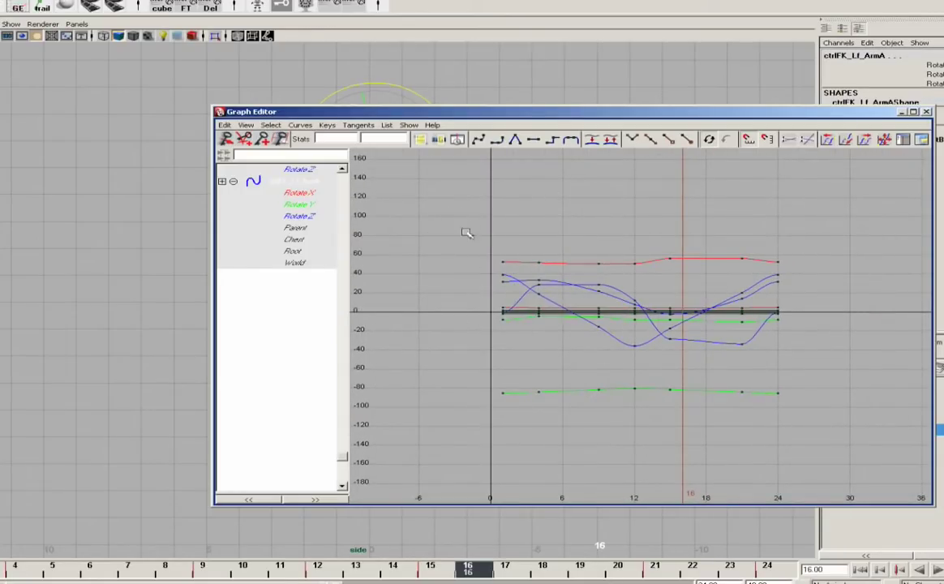
click(300, 127)
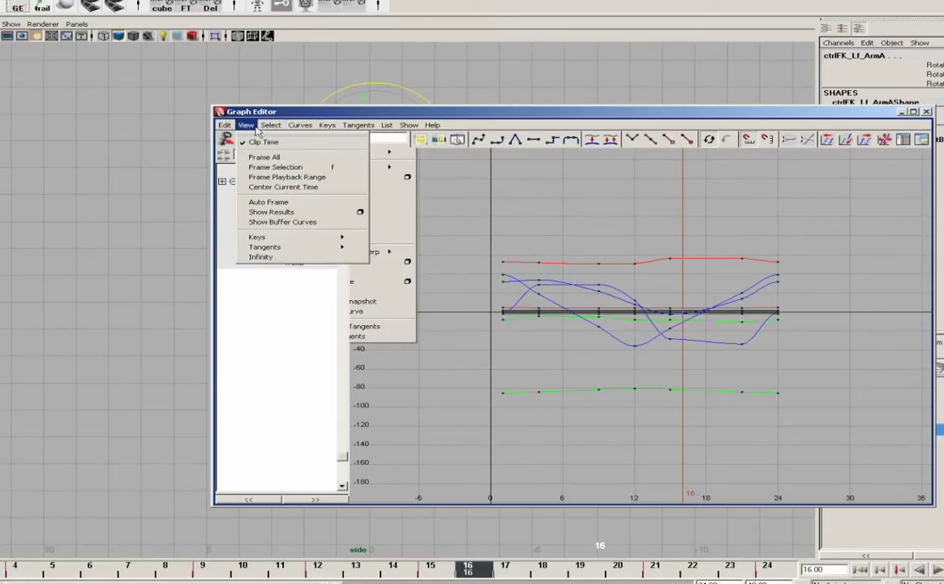
click(272, 258)
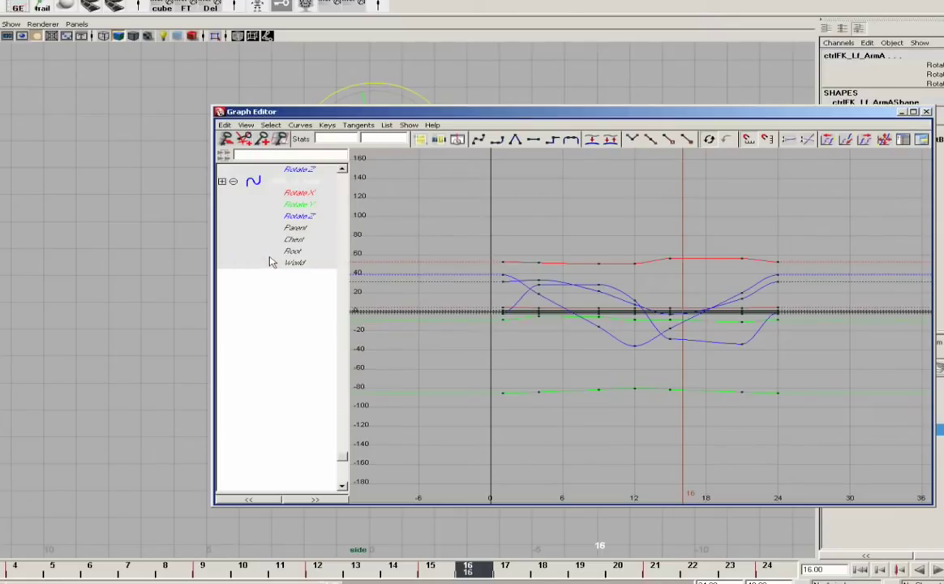
alt+middle_drag(573, 245, 625, 254)
Set both pre infinity and post infinity of the arm curves to Cycle.
click(300, 126)
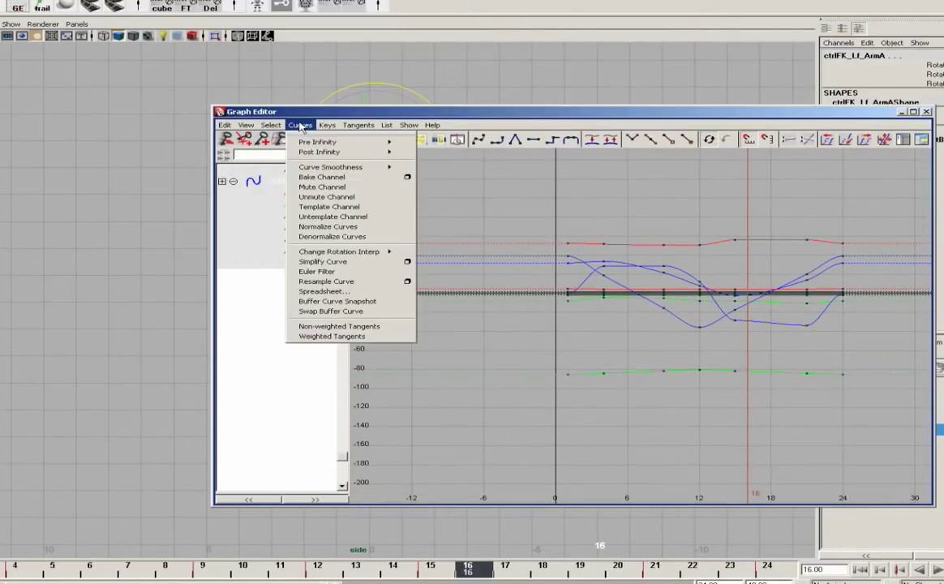
mouse_move(341, 145)
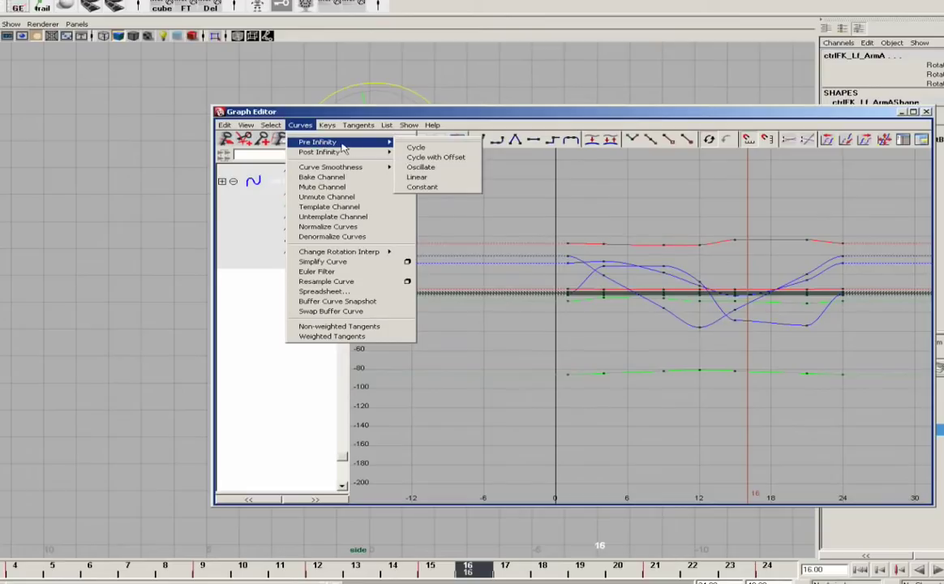
click(416, 148)
click(300, 126)
mouse_move(377, 158)
click(416, 157)
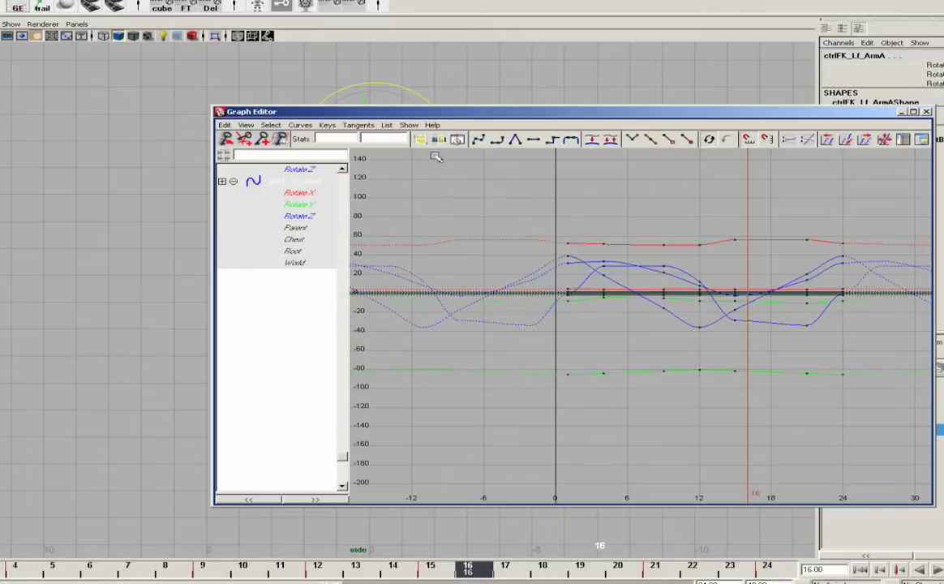
Examine the cycled curves around the loop point at frame 24, minimize the Graph Editor, and play back the looping swing.
alt+middle_drag(636, 230, 562, 234)
alt+right_drag(562, 233, 679, 221)
alt+middle_drag(678, 221, 589, 239)
alt+right_drag(672, 227, 504, 240)
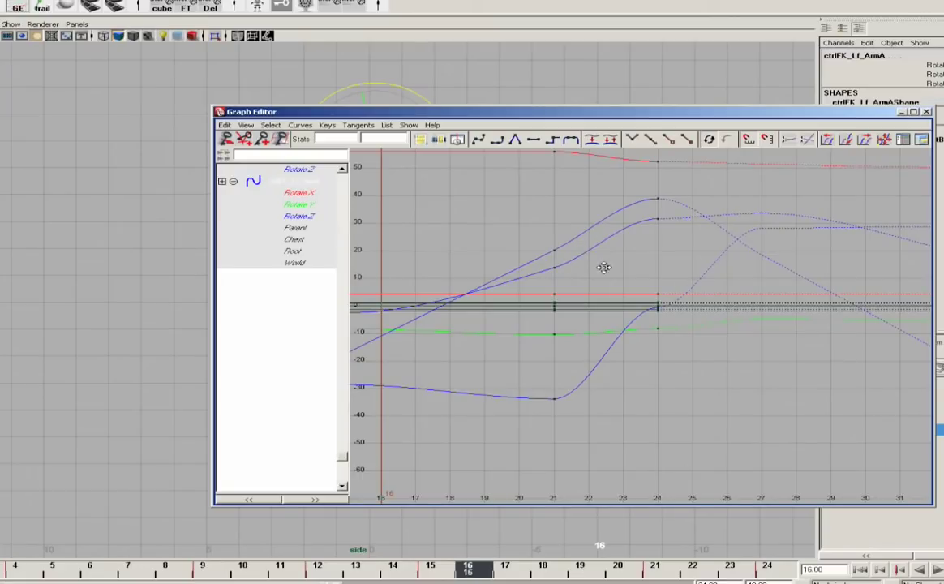
alt+right_drag(602, 268, 623, 243)
alt+middle_drag(575, 232, 676, 227)
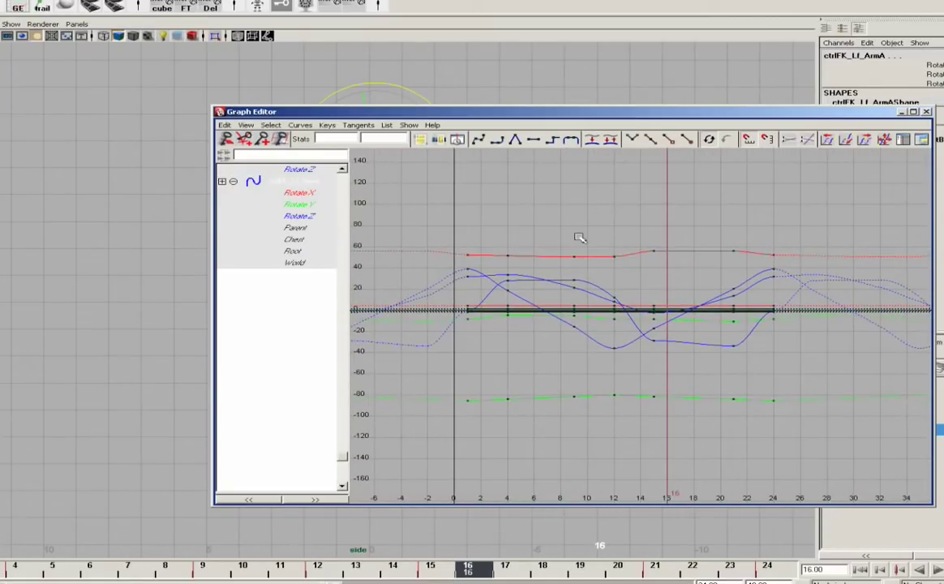
click(902, 113)
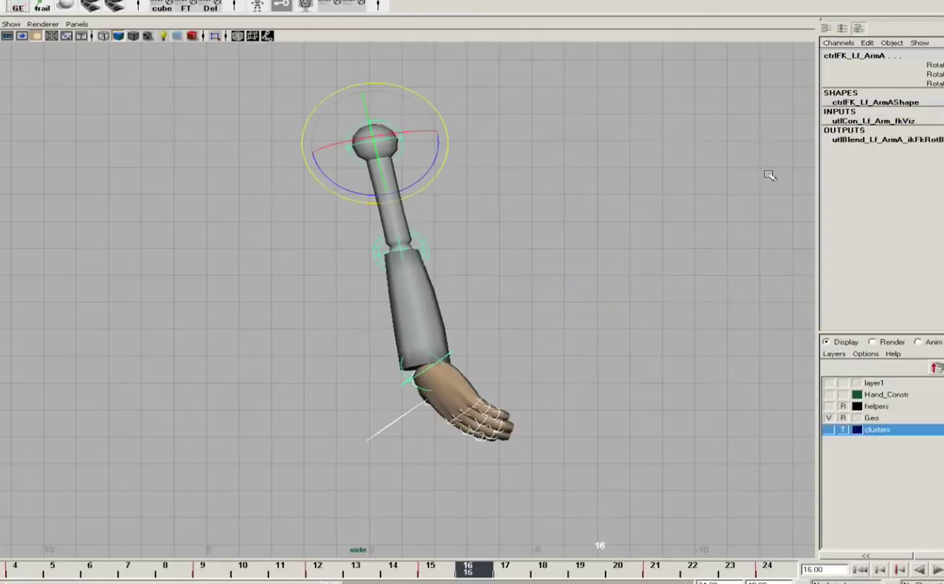
key(alt+v)
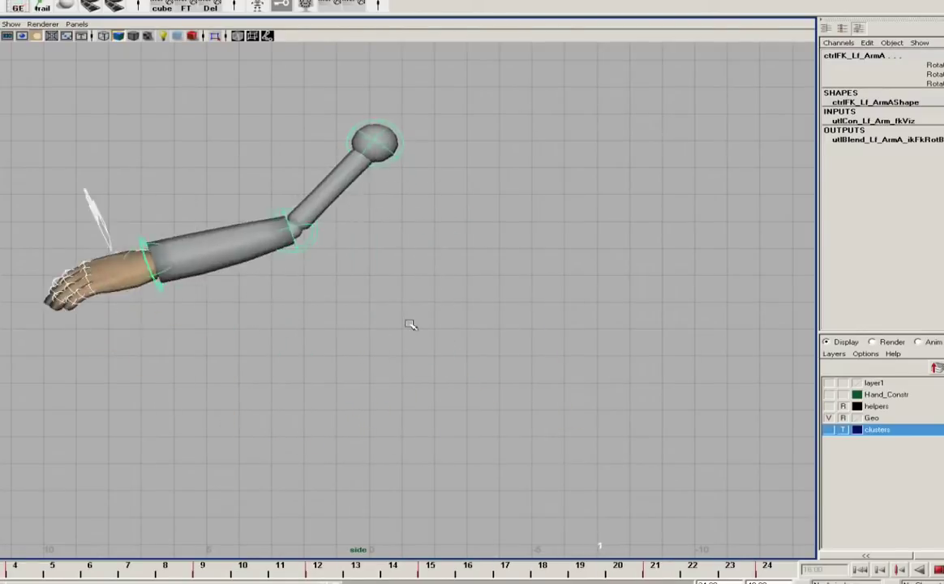
key(Escape)
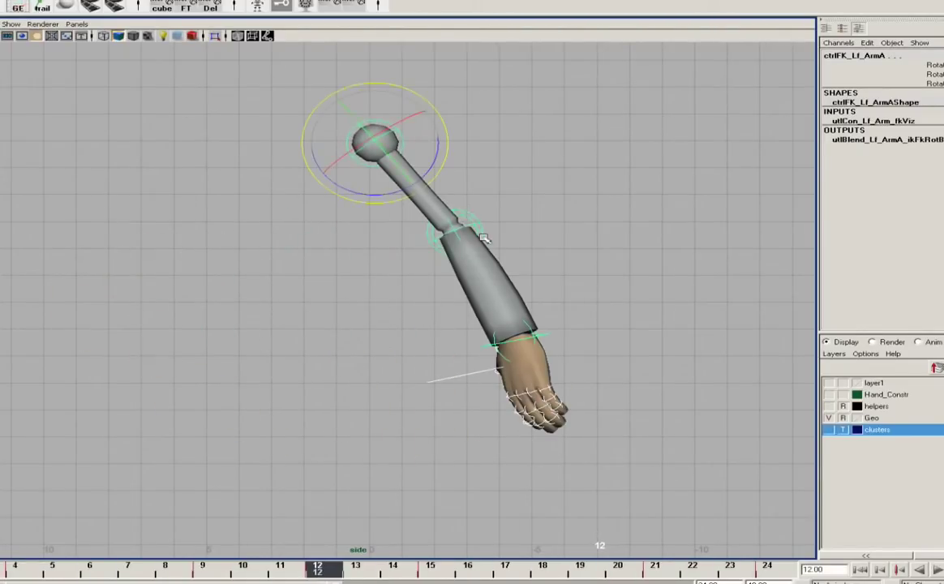
Select the upper arm control, open its curves in the Graph Editor, and isolate and frame the Rotate Z curve.
key(q)
click(374, 139)
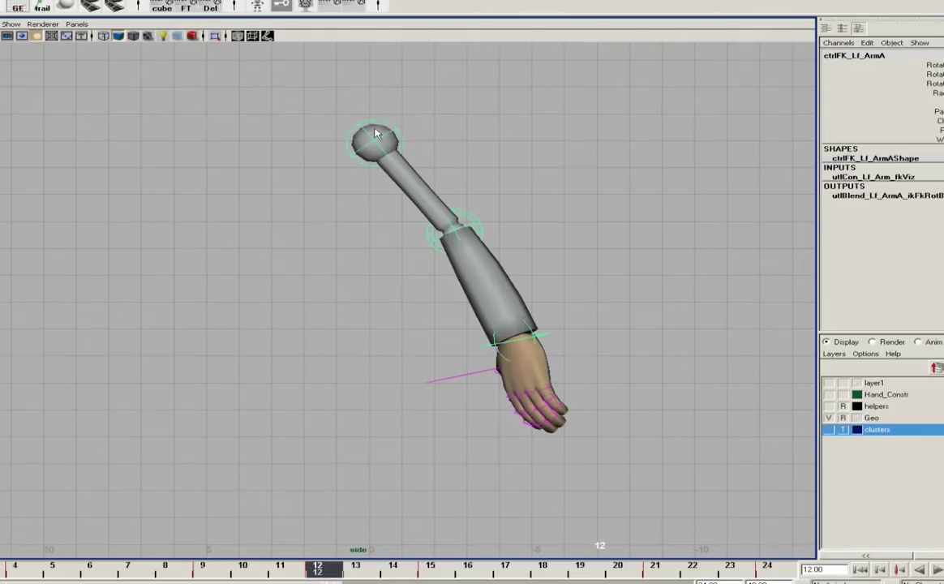
click(10, 8)
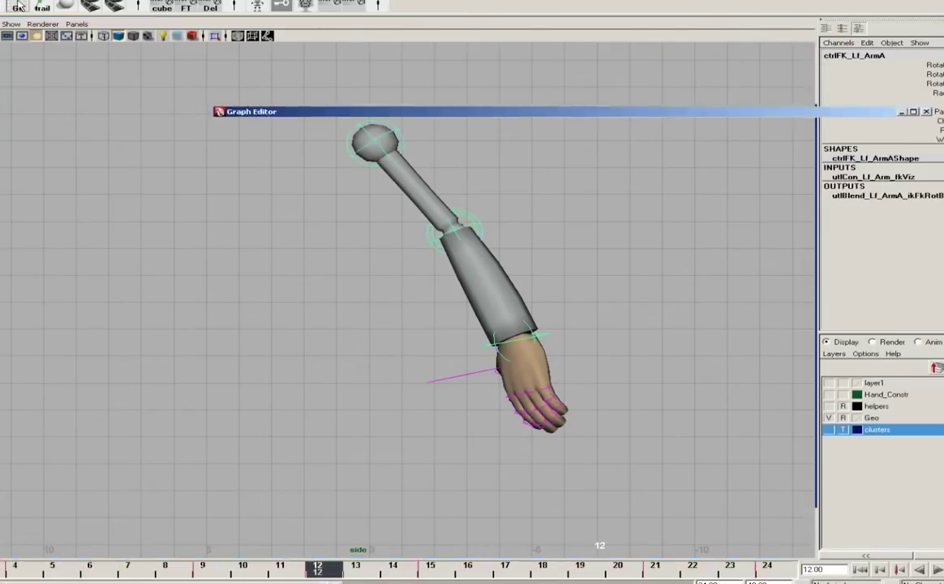
click(314, 204)
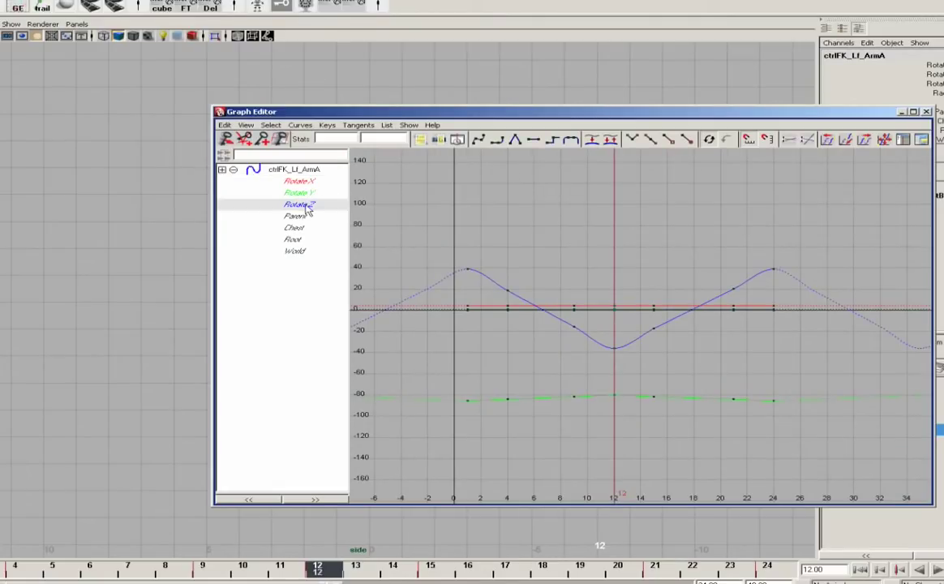
click(300, 170)
key(a)
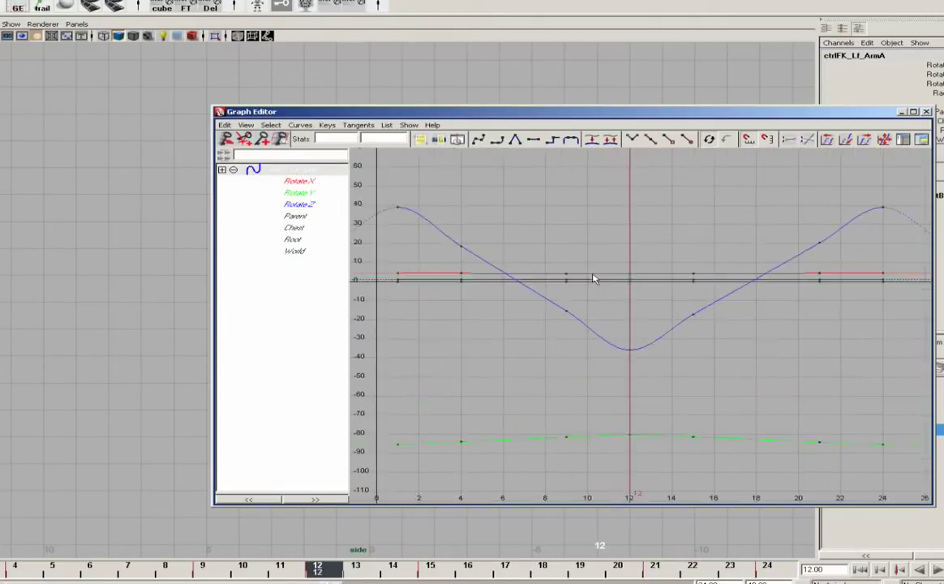
click(299, 192)
key(f)
click(306, 204)
key(f)
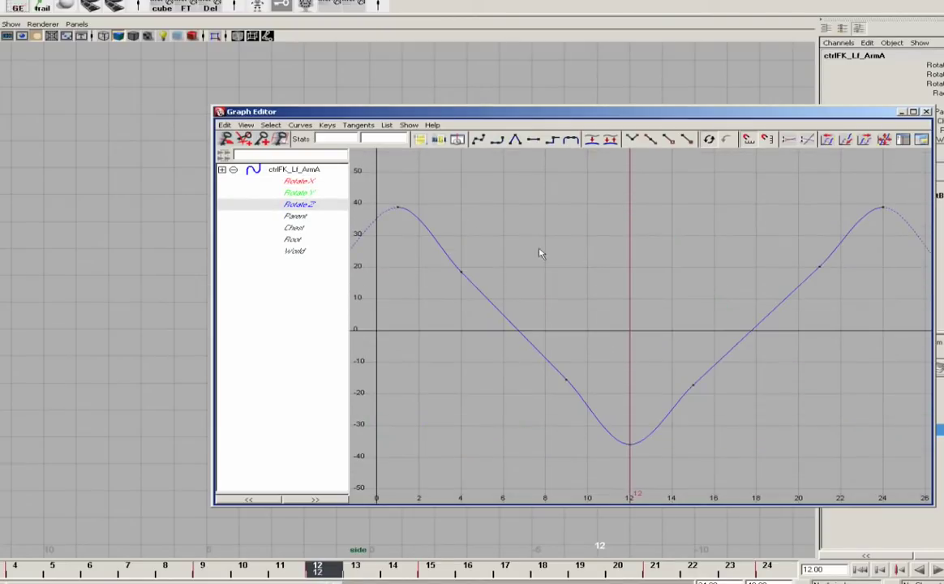
Raise the frame 4 key of the upper arm's Rotate Z curve to about 24 to round the slope after the peak.
alt+right_drag(540, 254, 590, 244)
drag(498, 273, 529, 299)
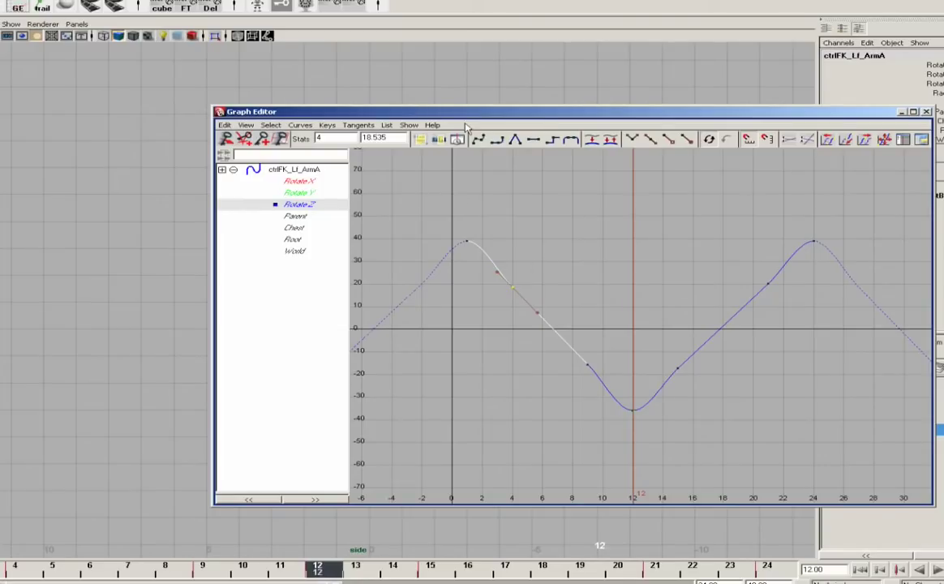
drag(466, 112, 763, 98)
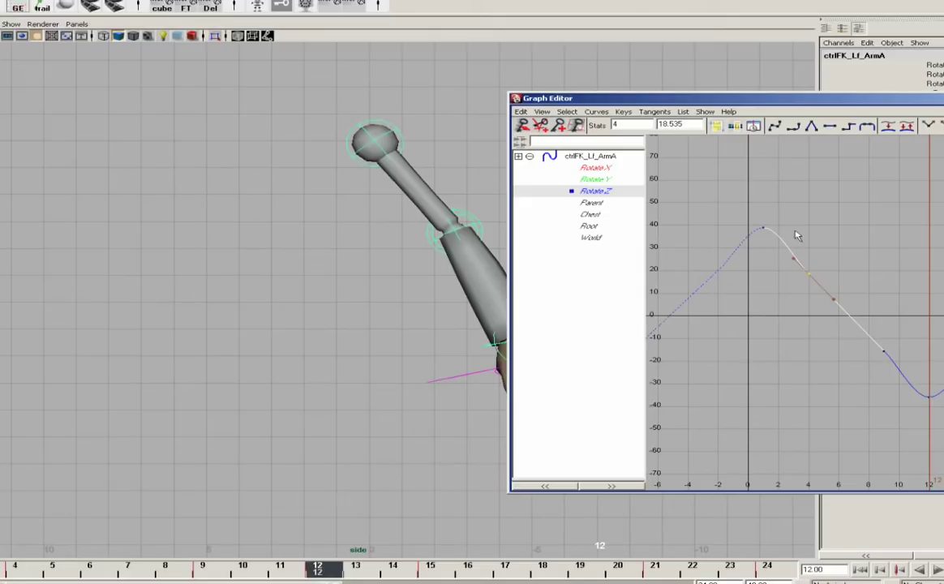
alt+middle_drag(795, 235, 643, 187)
alt+middle_drag(767, 196, 845, 211)
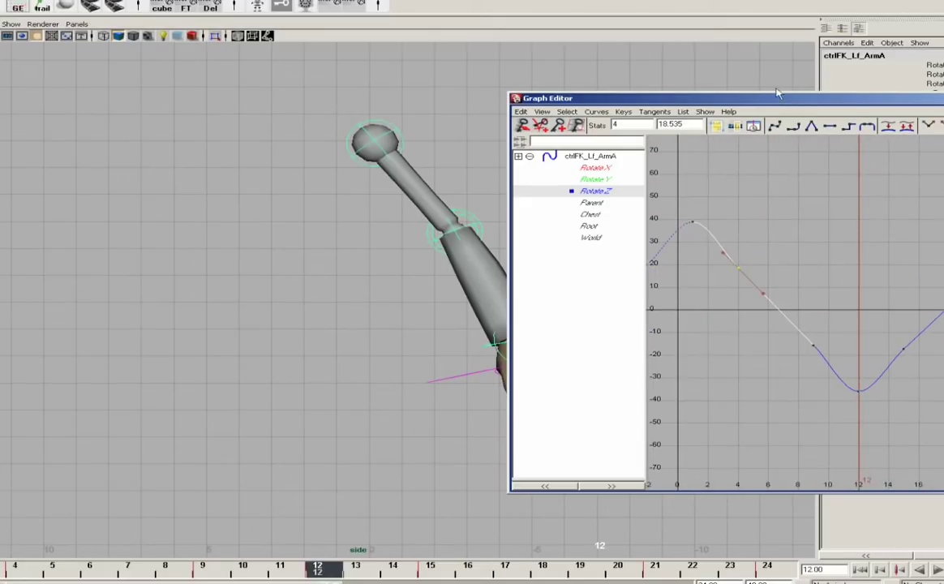
drag(777, 94, 614, 43)
click(602, 195)
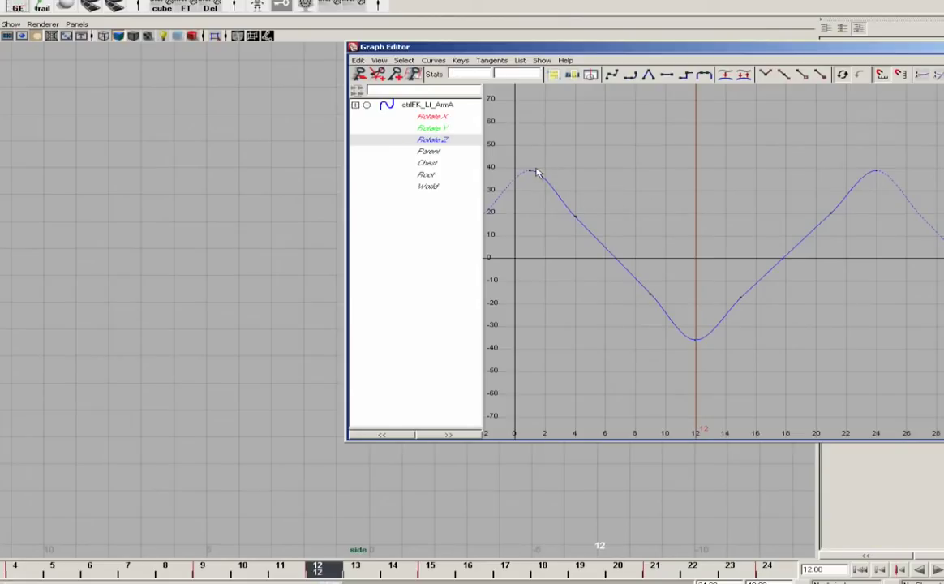
click(528, 174)
click(573, 213)
mouse_move(573, 207)
middle_down()
mouse_move(603, 226)
mouse_move(590, 198)
middle_up()
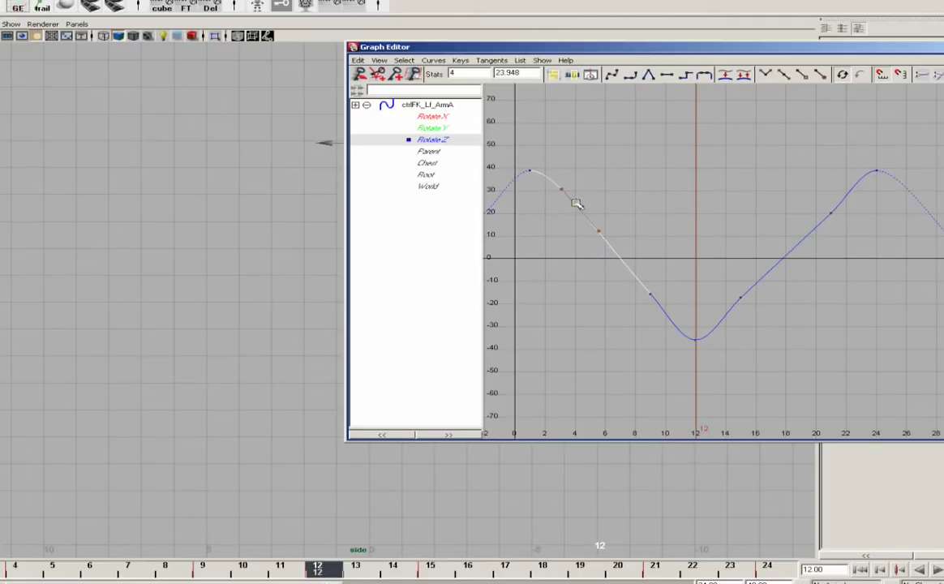
Lower the upper arm's Rotate Z keys on both sides of the valley, frame 9 to about -23 and frame 15 similarly.
click(652, 295)
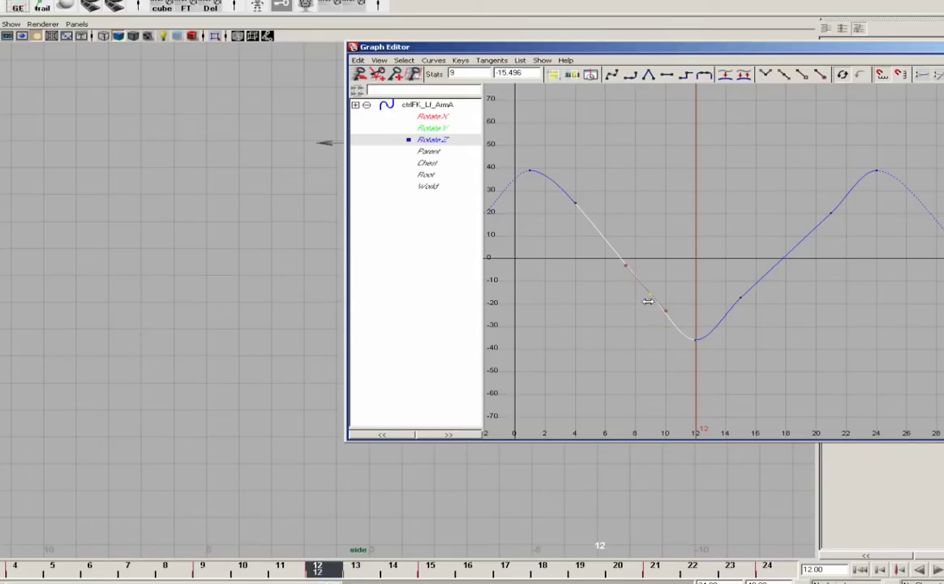
middle_drag(651, 293, 651, 310)
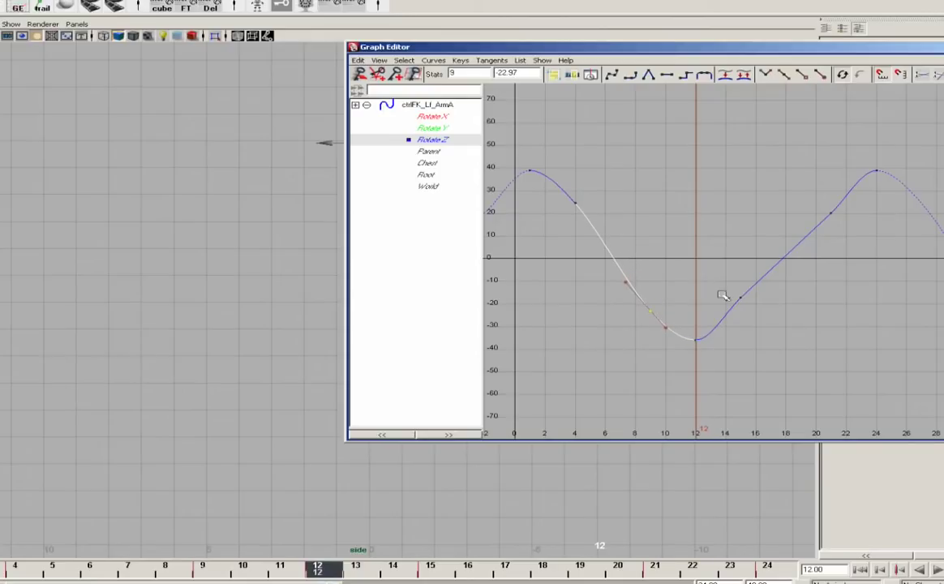
click(745, 300)
middle_drag(747, 302, 742, 324)
Raise the frame 21 key of the upper arm's Rotate Z curve to round the approach to the last peak.
drag(808, 198, 834, 224)
mouse_move(832, 213)
shift+middle_down()
mouse_move(834, 194)
mouse_move(824, 197)
shift+middle_up()
click(756, 177)
Minimize the Graph Editor, then play back the arm swing and step through its key poses to check the motion.
alt+middle_drag(768, 176, 735, 184)
drag(835, 47, 699, 47)
click(895, 47)
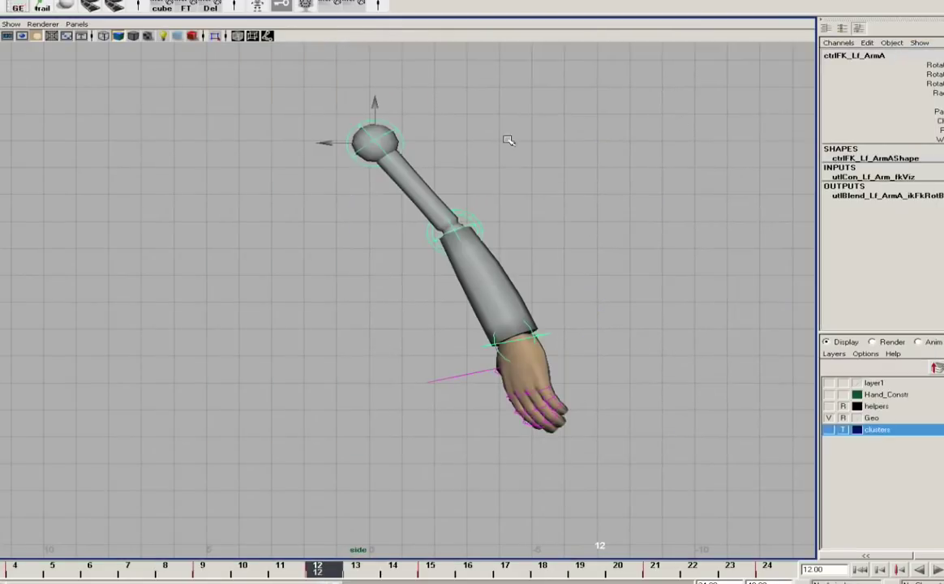
key(alt+v)
key(alt+comma)
key(alt+period)
key(alt+period)
key(alt+comma)
key(alt+comma)
key(alt+period)
key(alt+period)
key(alt+period)
key(alt+v)
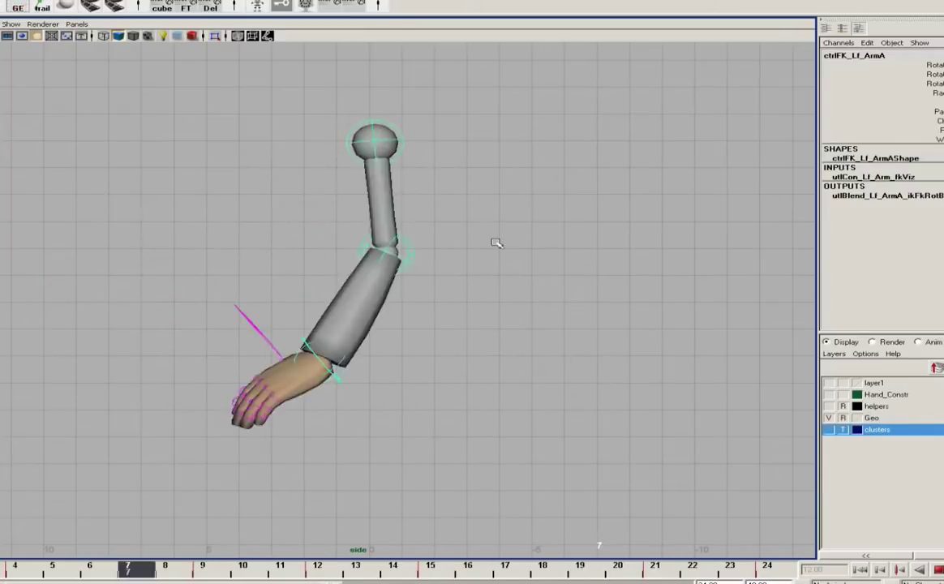
key(alt+v)
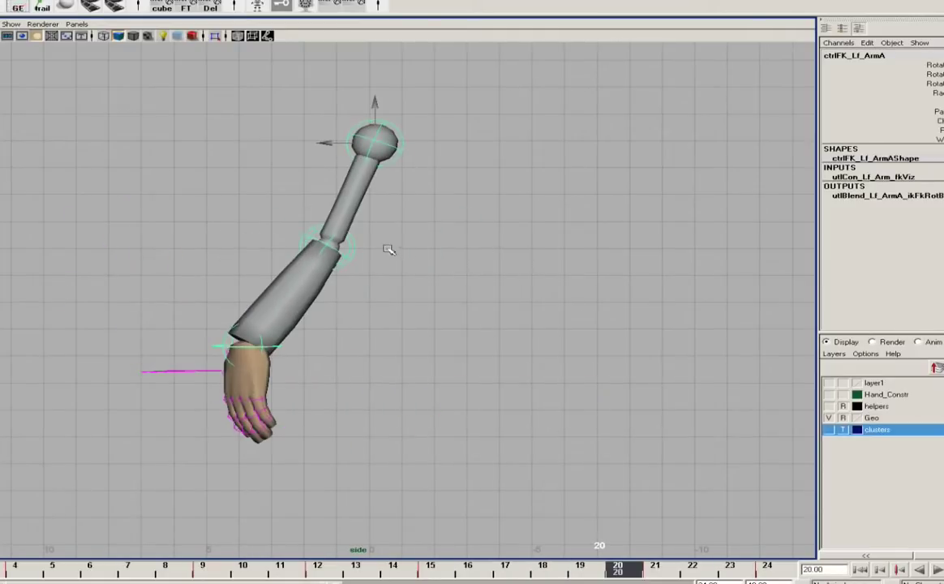
Select the forearm control below the upper arm and isolate and frame its Rotate Z curve in the Graph Editor.
key(Down)
key(q)
click(17, 7)
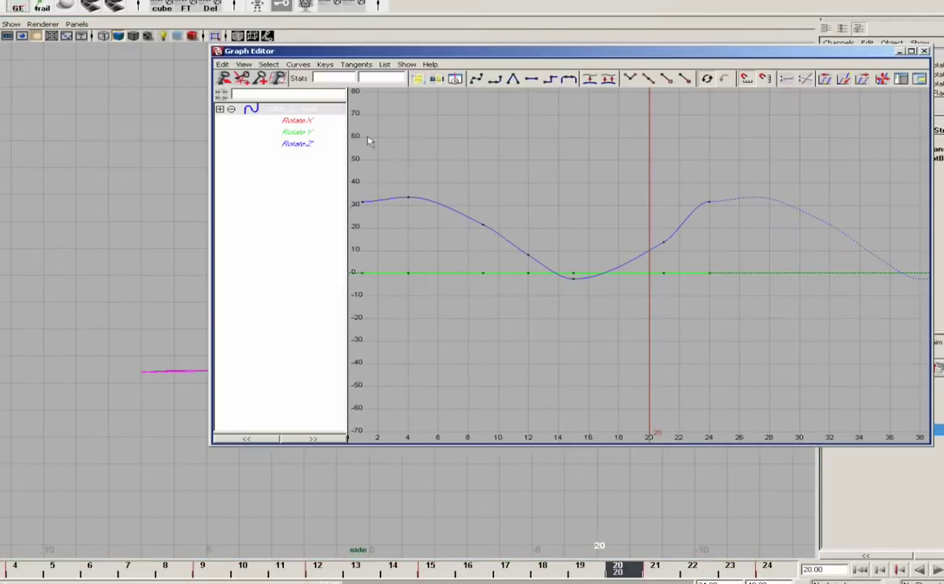
click(297, 144)
key(f)
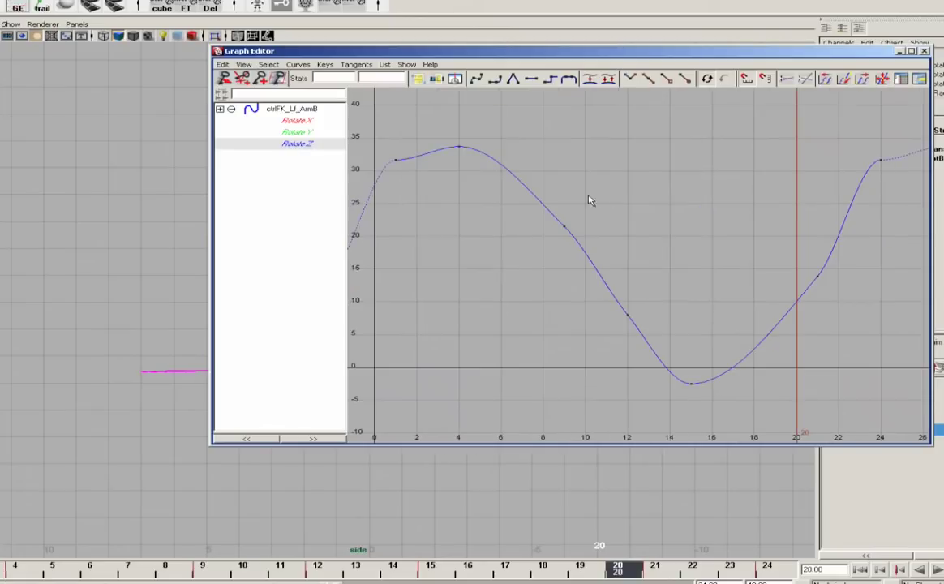
Tilt the tangent of the forearm's frame 1 Rotate Z key upward so the curve flows into the frame 4 peak.
alt+right_drag(590, 197, 485, 183)
alt+middle_drag(612, 182, 551, 177)
alt+middle_drag(431, 191, 479, 187)
drag(459, 202, 487, 185)
alt+middle_drag(474, 183, 551, 188)
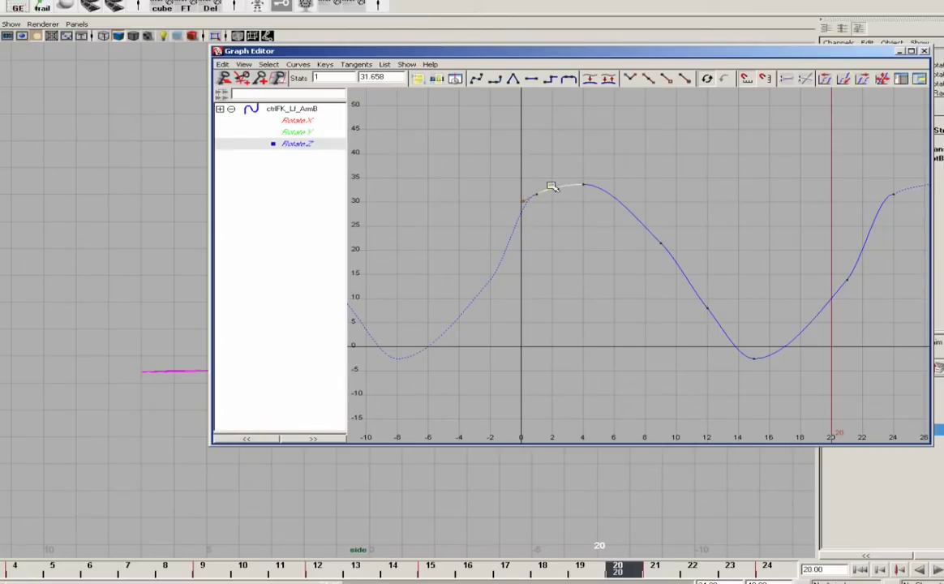
Adjust the downward slope of the forearm's Rotate Z curve at frame 9 and lower the frame 12 key to about 6.
alt+right_drag(516, 184, 571, 180)
alt+middle_drag(548, 177, 636, 249)
alt+right_drag(655, 205, 591, 185)
drag(641, 245, 626, 269)
drag(607, 227, 622, 244)
middle_drag(616, 237, 617, 232)
click(665, 304)
middle_drag(665, 309, 677, 325)
Adjust the incoming tangent of the forearm's frame 21 Rotate Z key to smooth the rise out of the frame 15 valley.
click(774, 281)
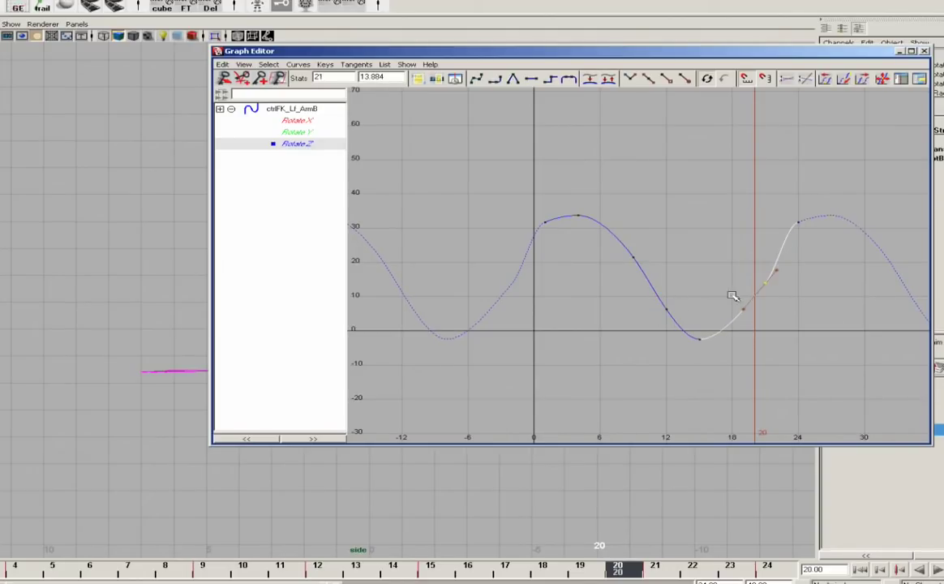
middle_drag(748, 315, 750, 321)
drag(683, 321, 718, 352)
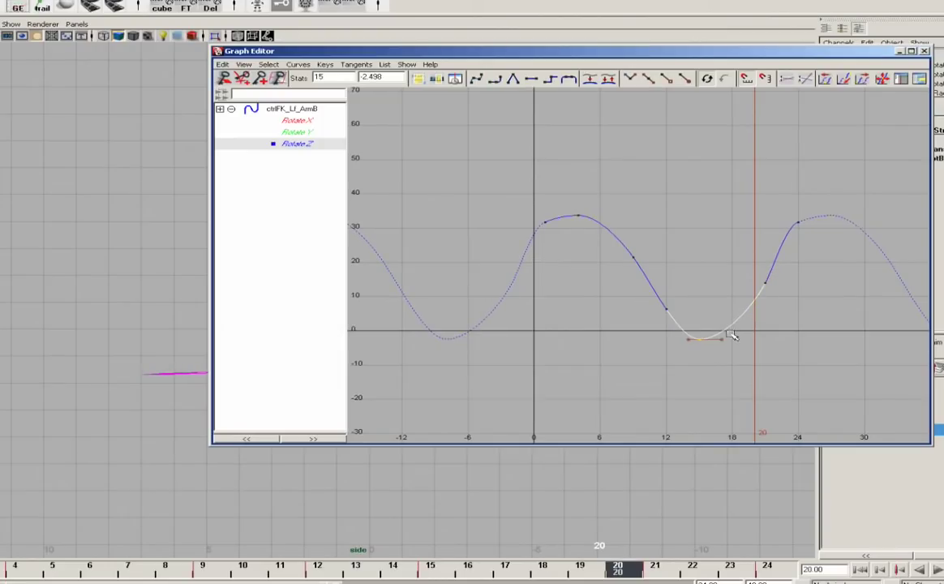
Tilt the tangent of the forearm's frame 24 Rotate Z key upward so the curve flows smoothly into the next cycle.
click(800, 223)
alt+middle_drag(816, 209, 737, 240)
alt+right_drag(653, 261, 782, 229)
alt+middle_drag(829, 225, 563, 218)
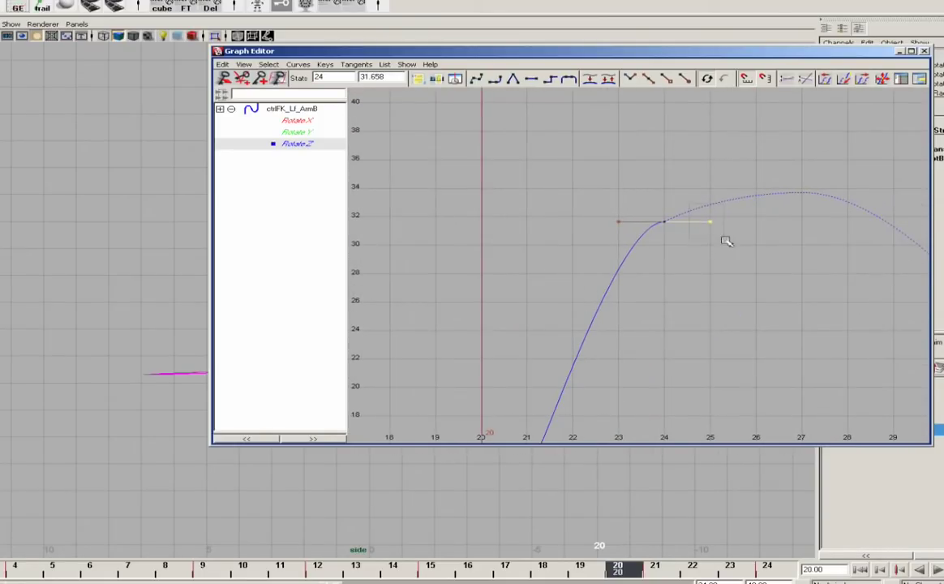
middle_drag(726, 219, 711, 206)
alt+right_drag(704, 216, 614, 244)
alt+middle_drag(614, 244, 702, 234)
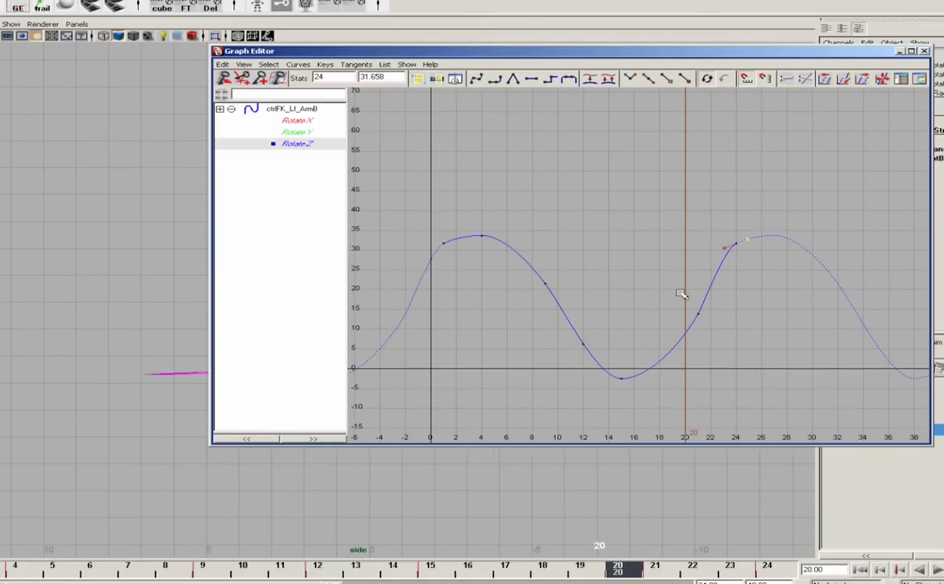
Select the frame 15 key at the lowest point of the forearm's Rotate Z curve.
drag(680, 293, 718, 328)
click(609, 372)
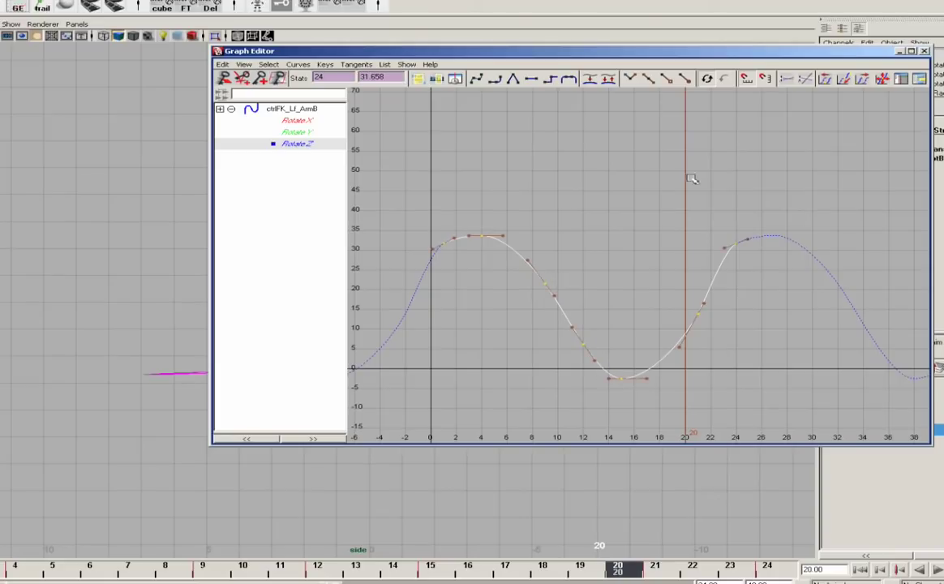
click(622, 378)
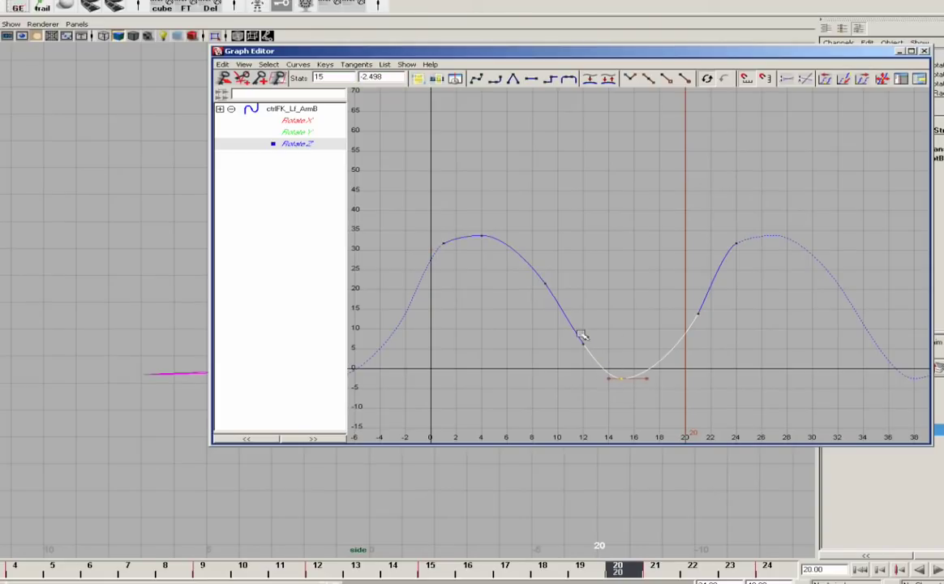